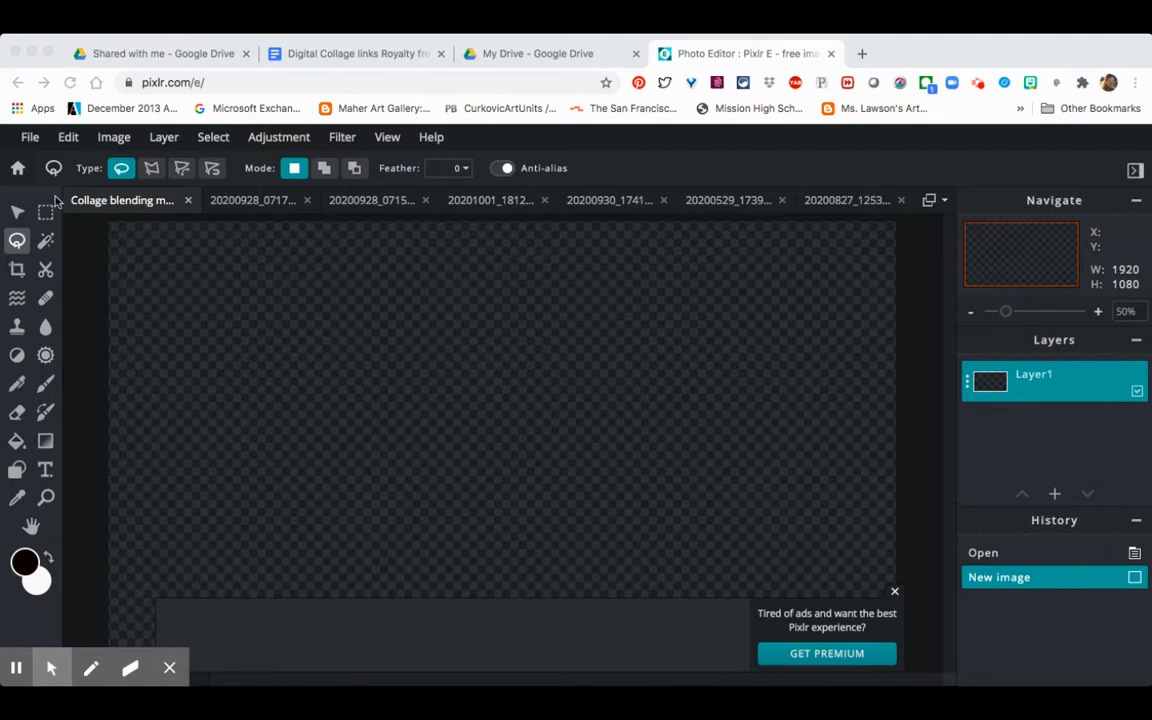
# - Create a new blank Full HD image of 1920 x 1080 px with the background turned off
pyautogui.click(31, 142)
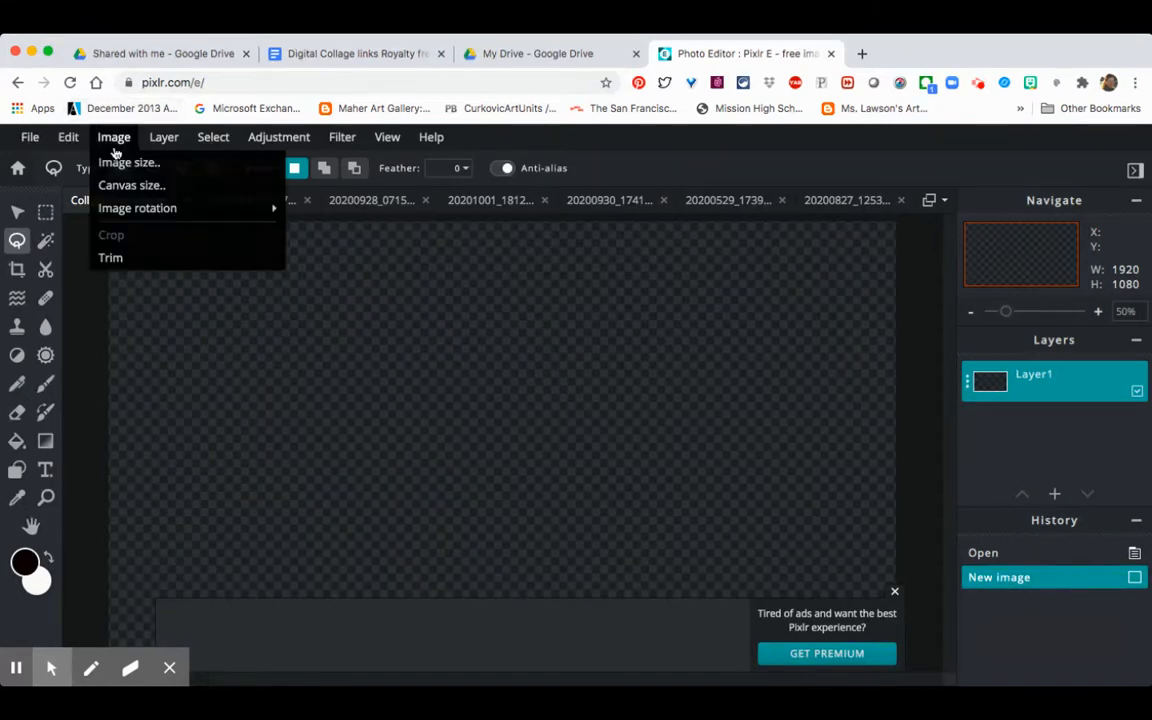
pyautogui.moveTo(60, 148)
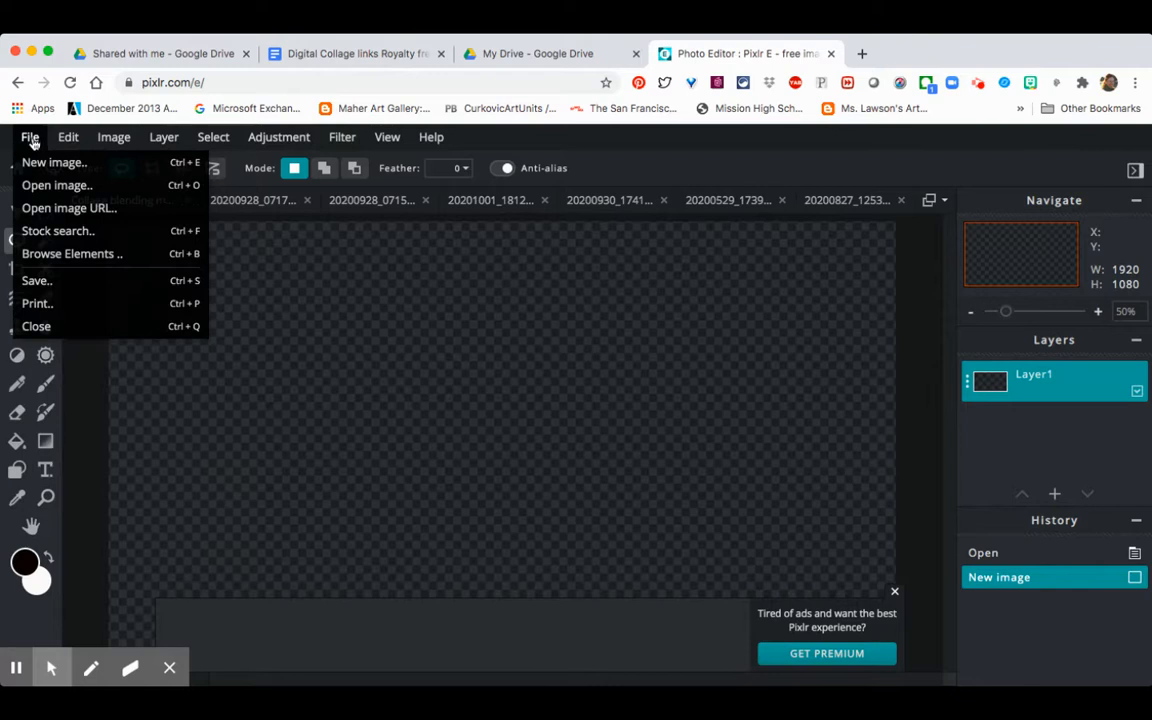
pyautogui.click(52, 162)
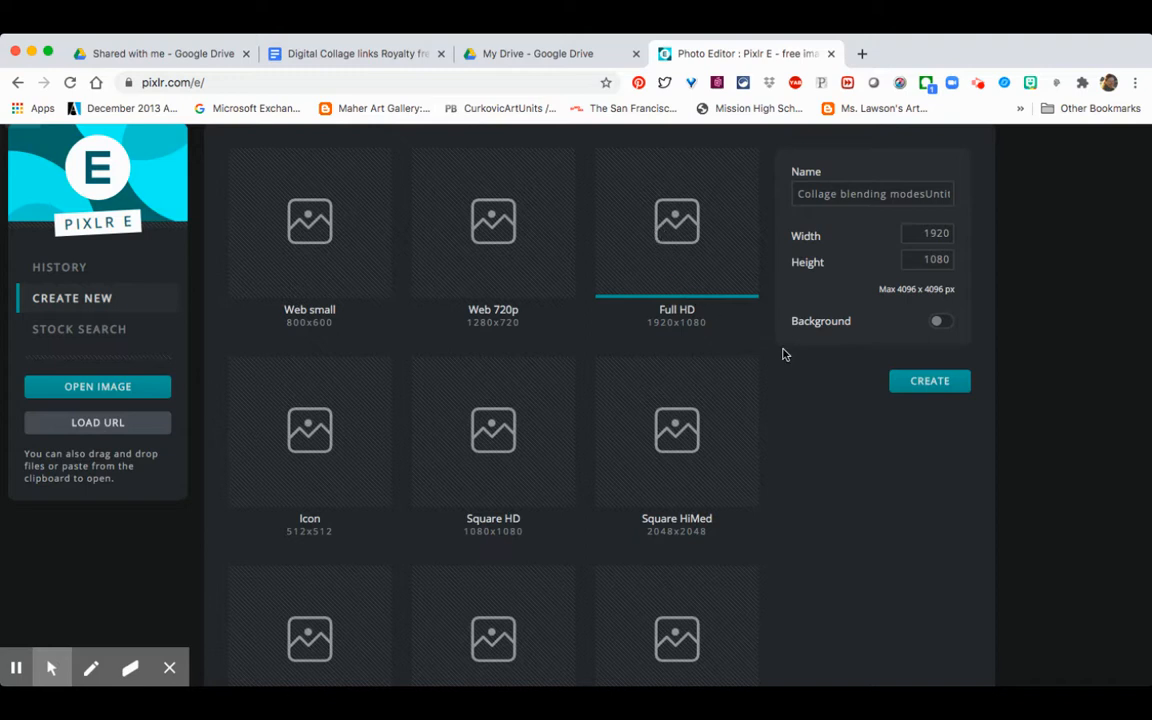
pyautogui.click(930, 381)
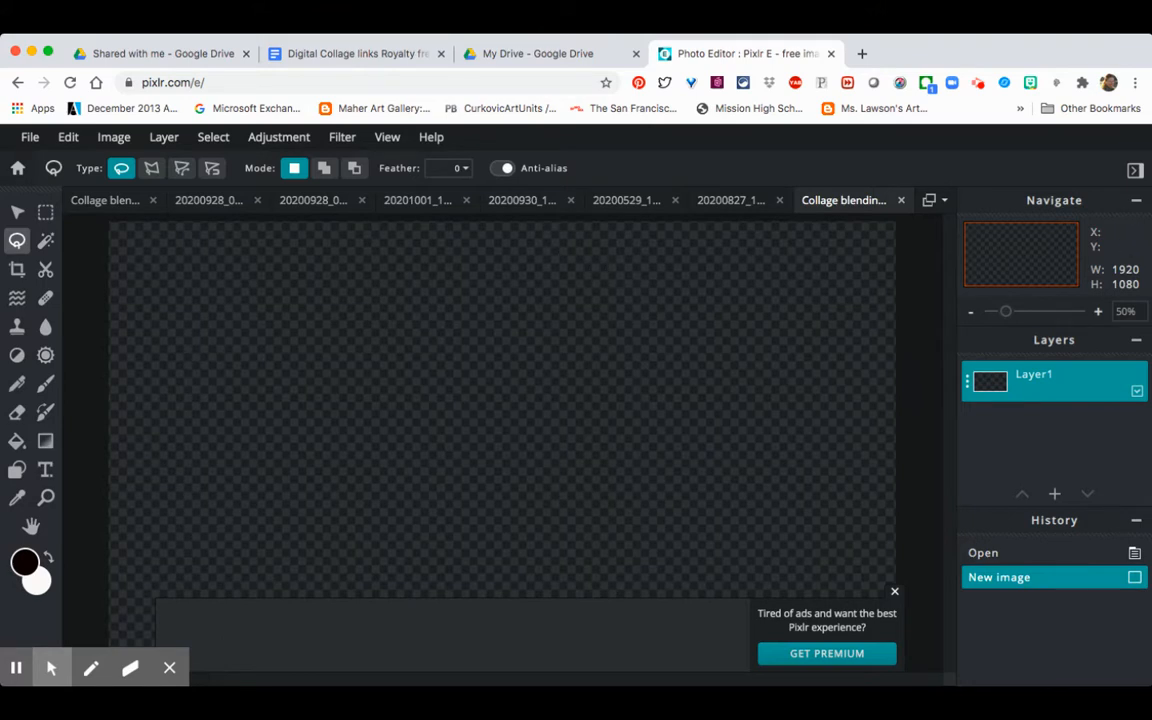
# - Open the photo of shelved apothecary bottles, pre-resized to Full HD at 1920 x 1280 px
pyautogui.click(30, 140)
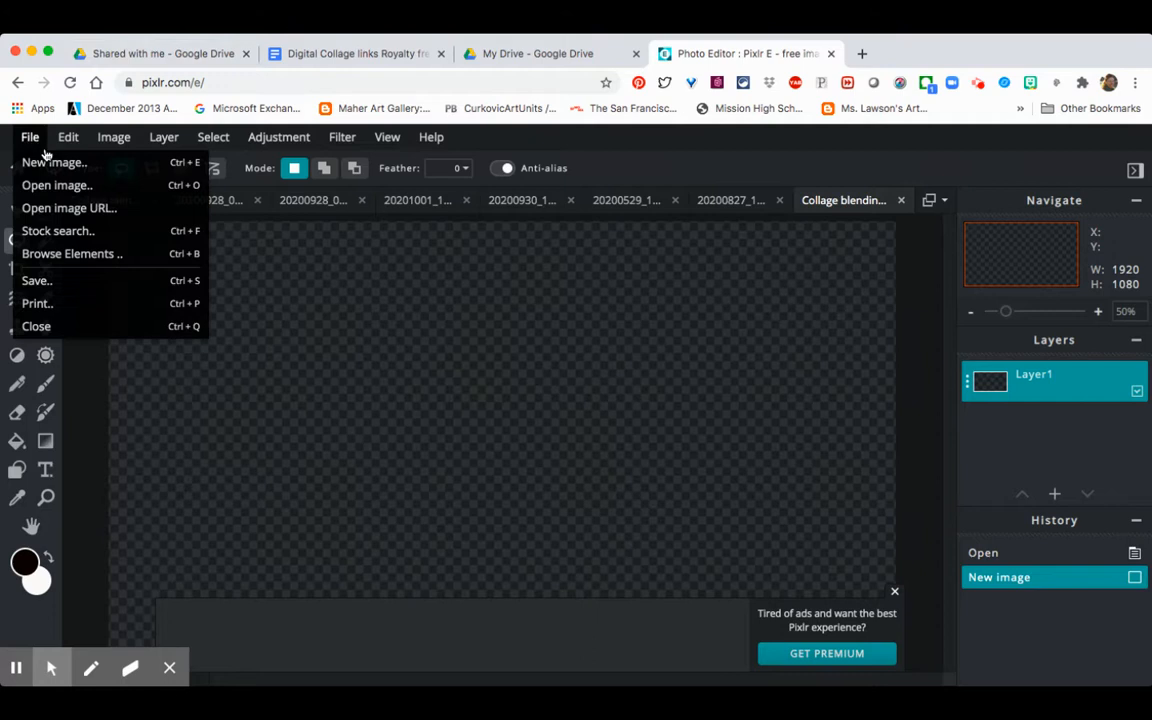
pyautogui.click(60, 185)
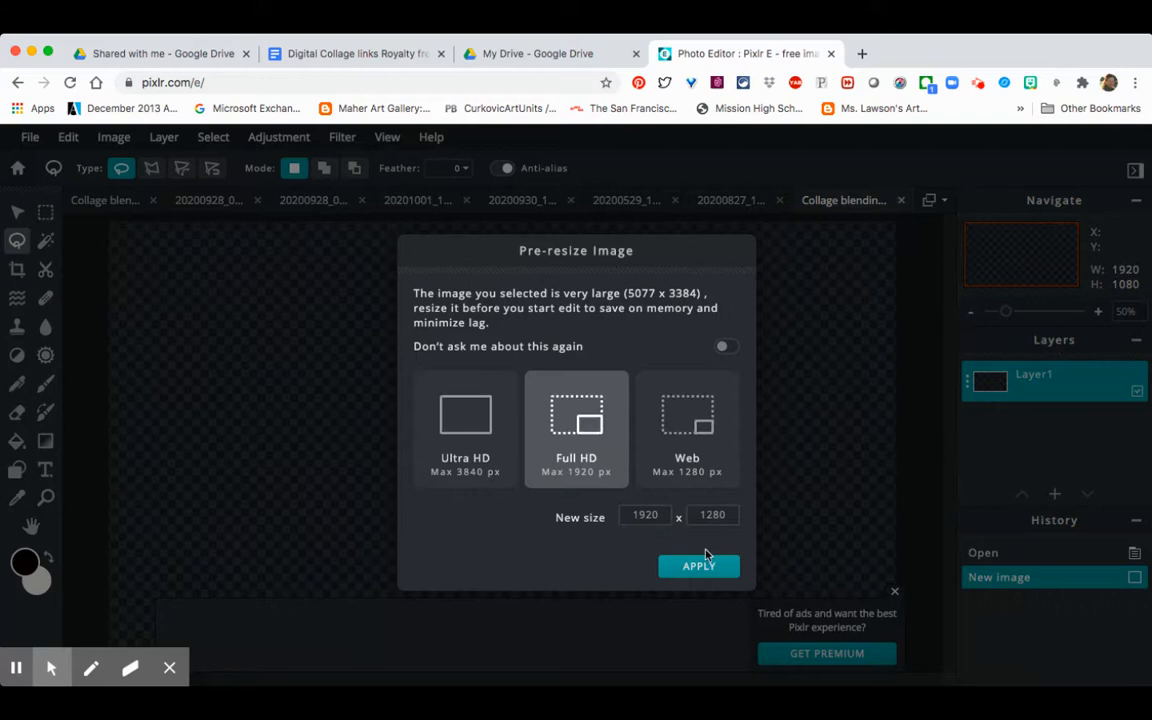
pyautogui.click(709, 567)
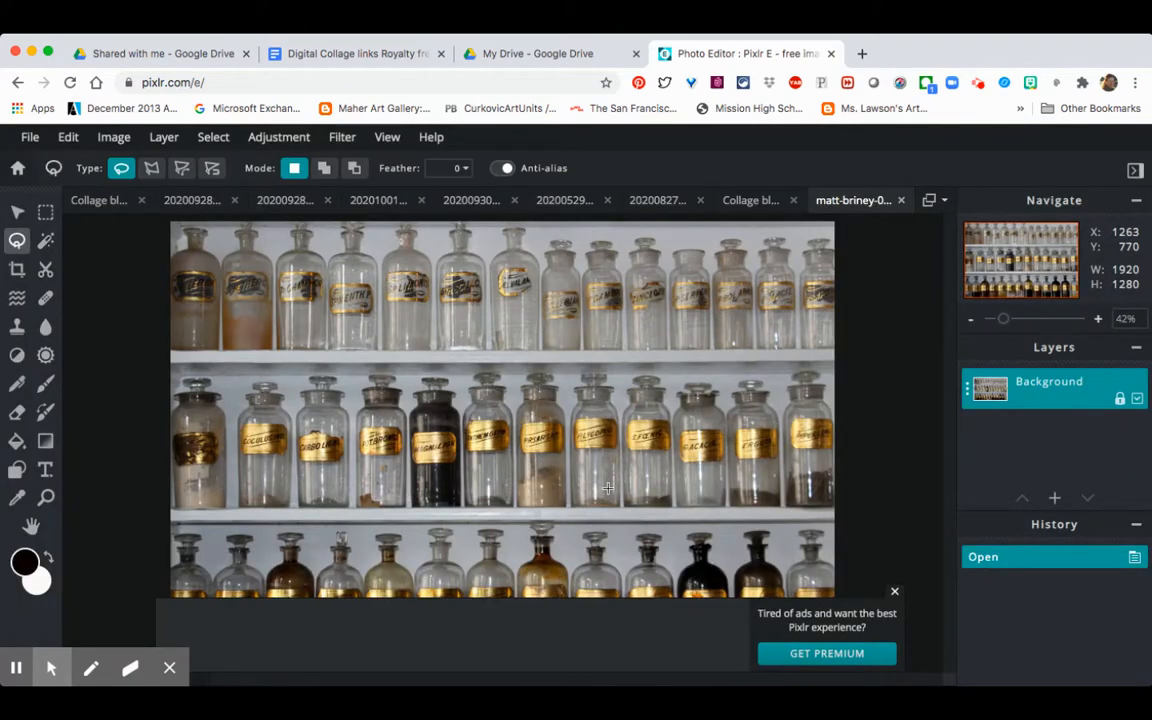
# - Copy the whole portrait sunset photo into the first blank collage image as a new layer, and close the photo
pyautogui.click(100, 201)
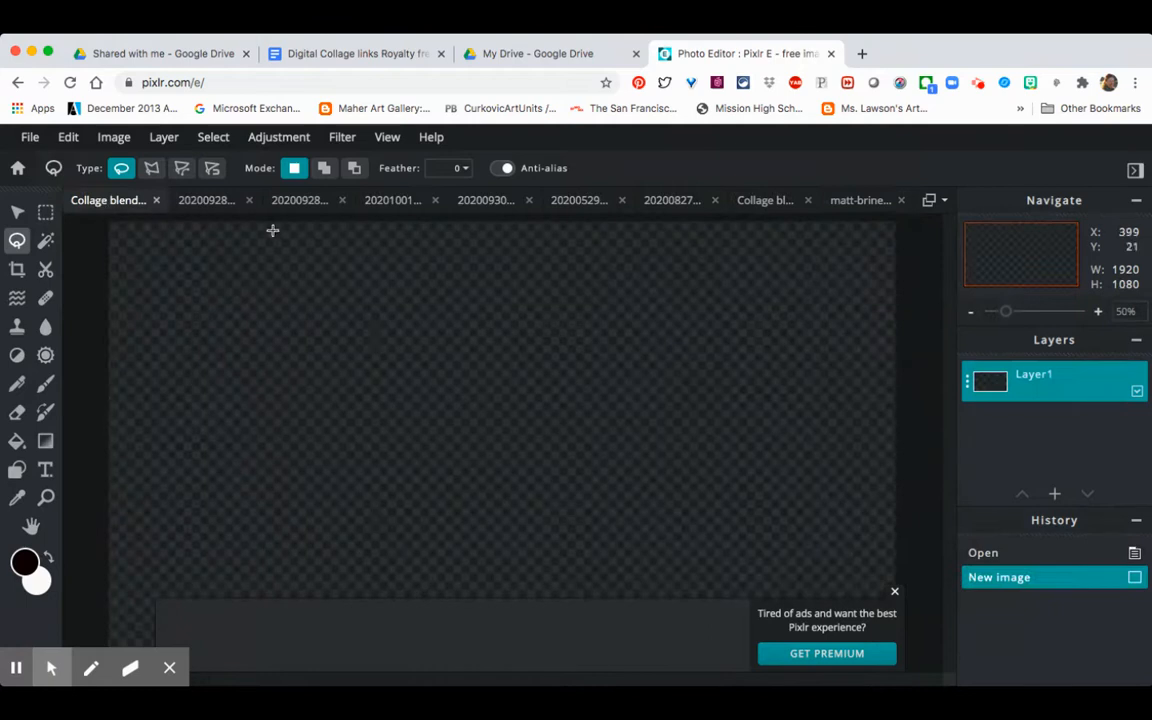
pyautogui.click(205, 201)
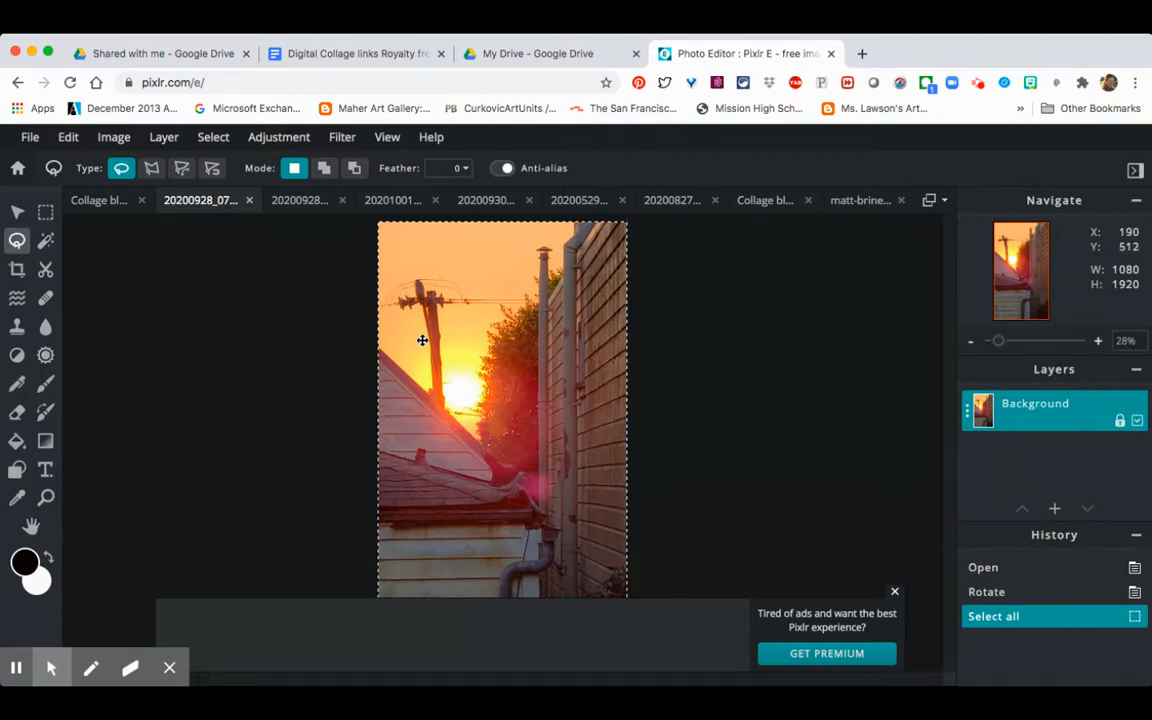
pyautogui.press('super+a')
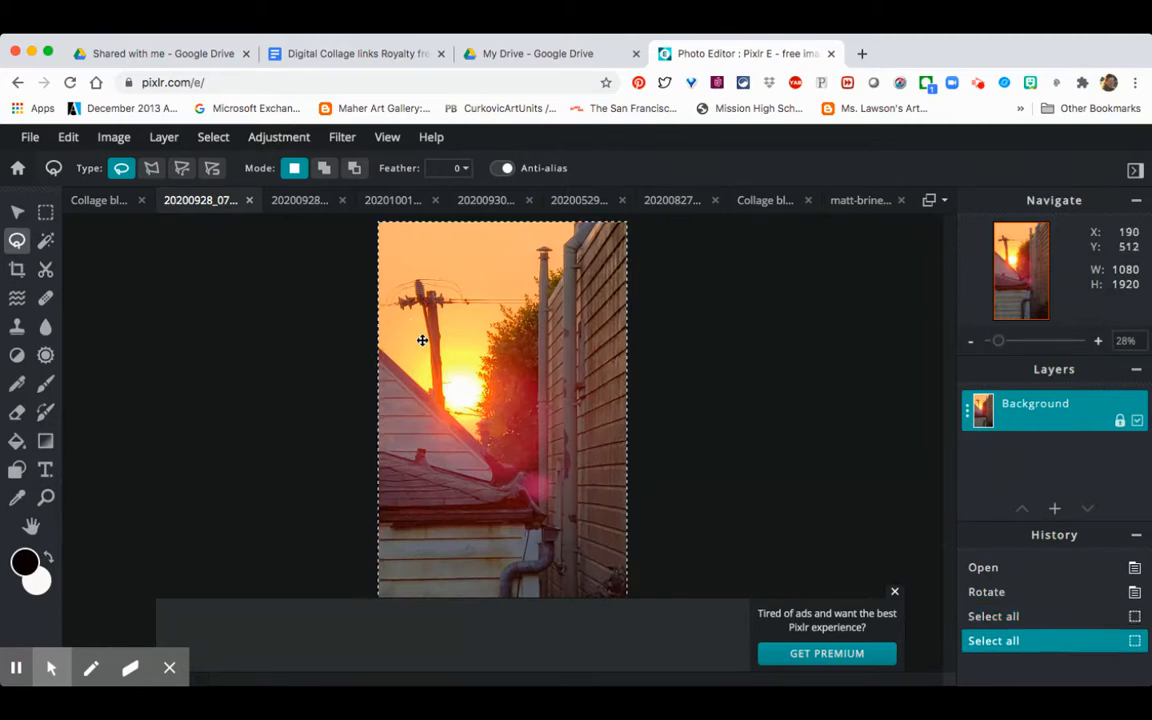
pyautogui.press('super+a')
pyautogui.press('super+a')
pyautogui.click(68, 137)
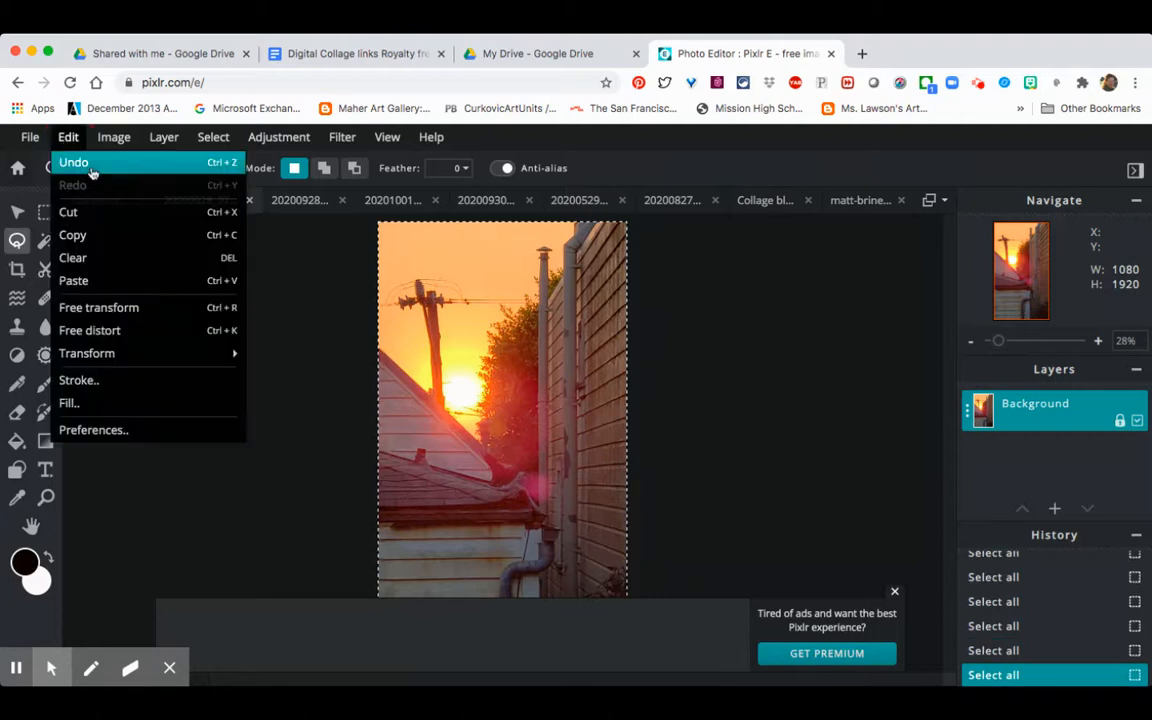
pyautogui.click(118, 236)
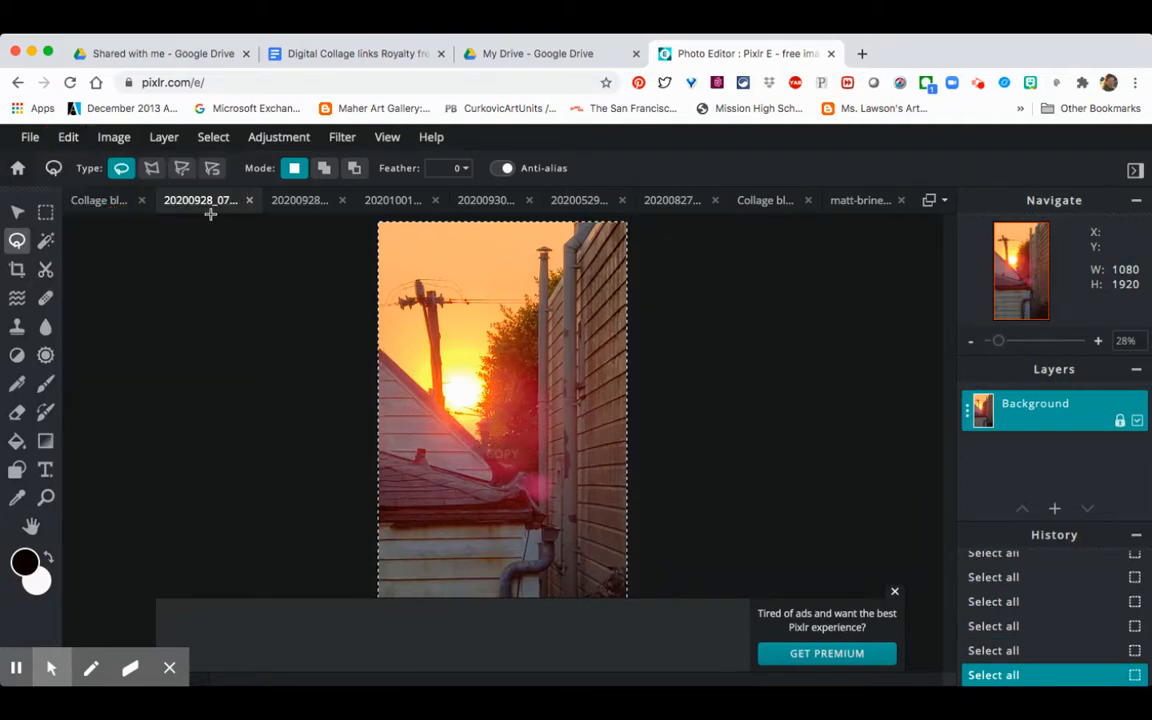
pyautogui.click(100, 200)
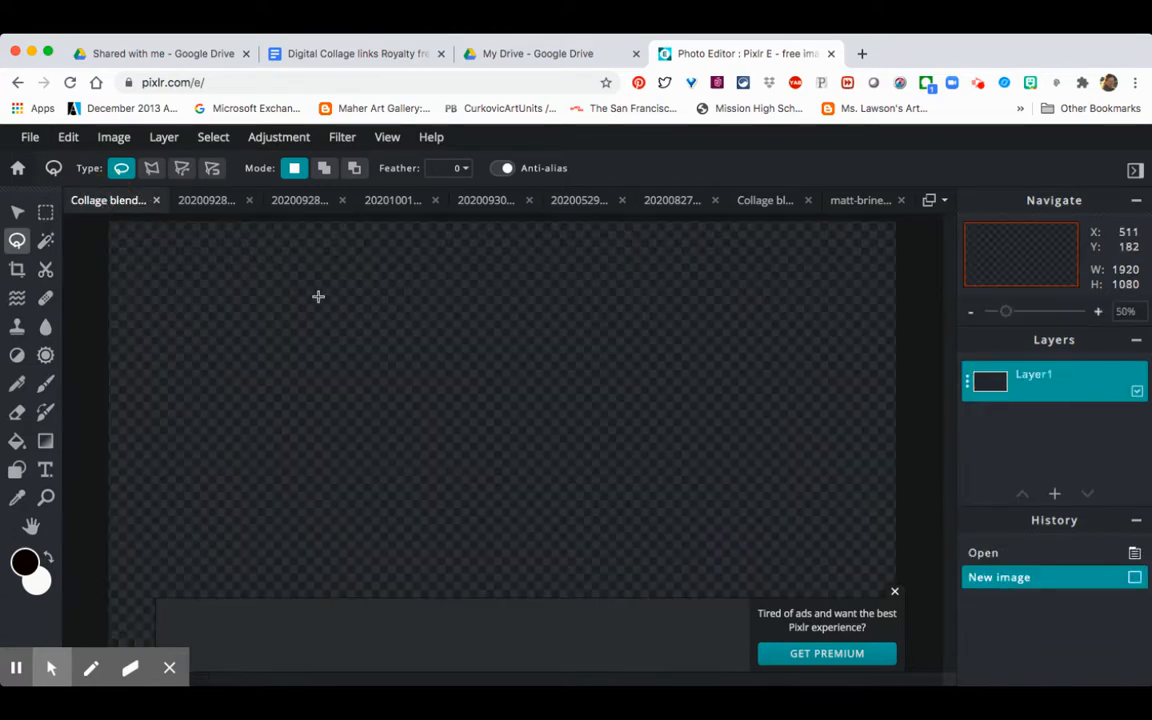
pyautogui.press('super+v')
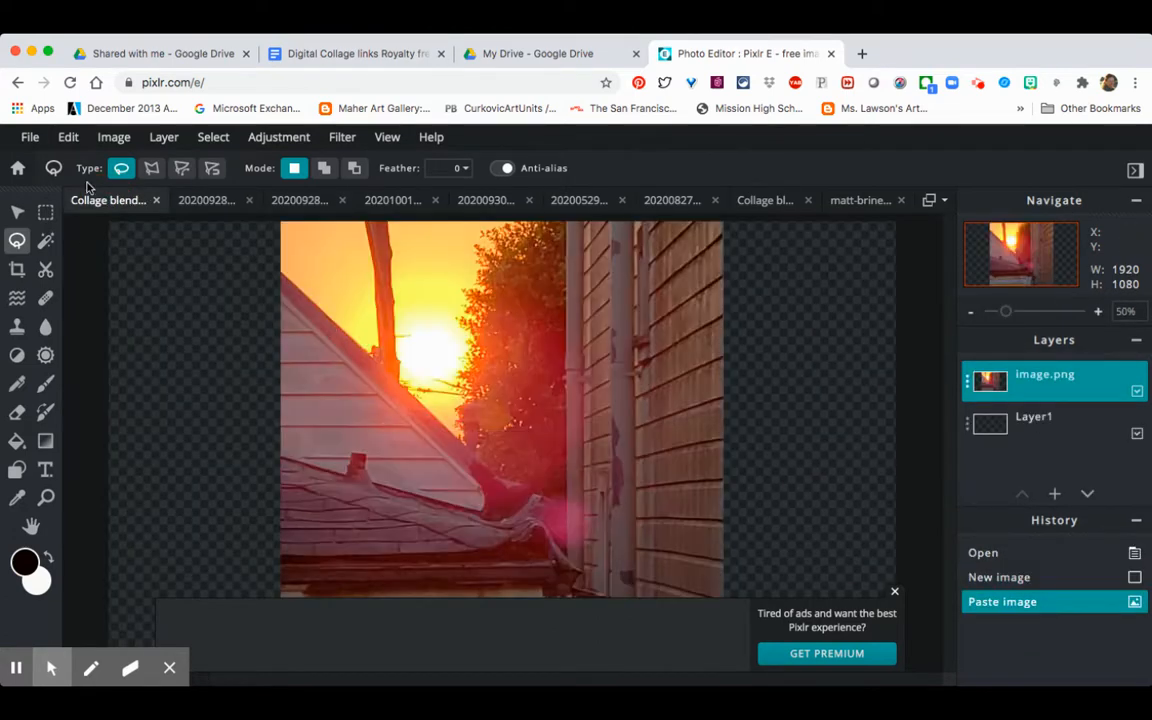
pyautogui.click(209, 203)
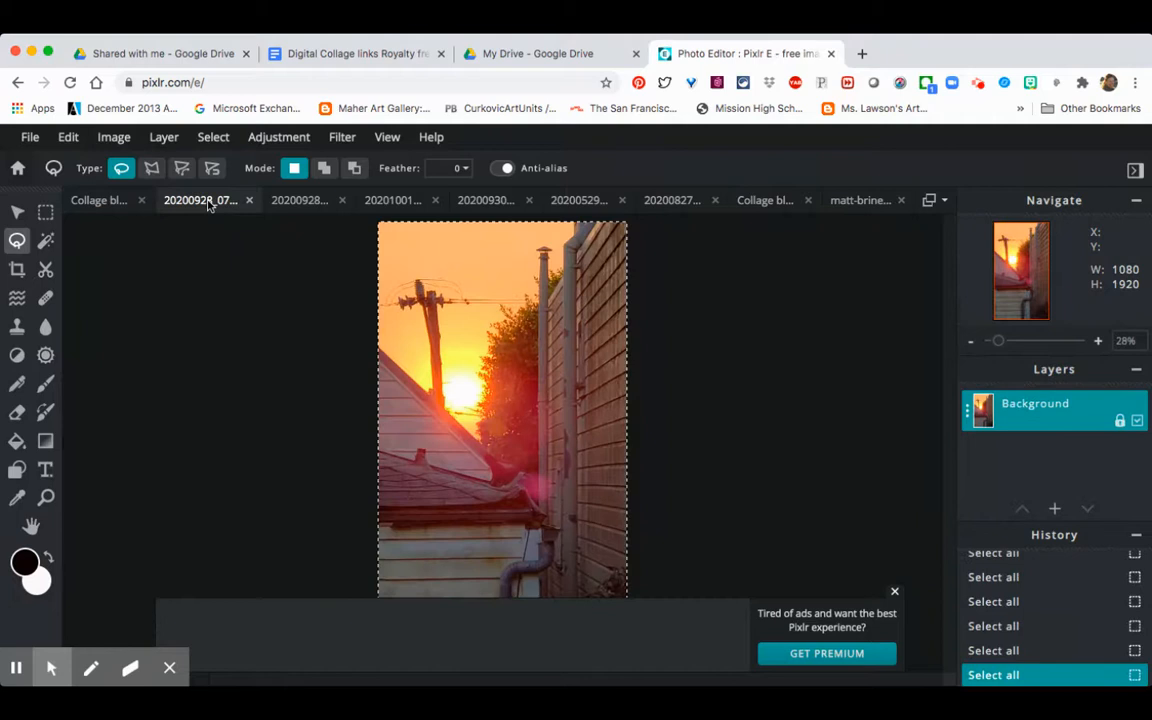
pyautogui.click(251, 202)
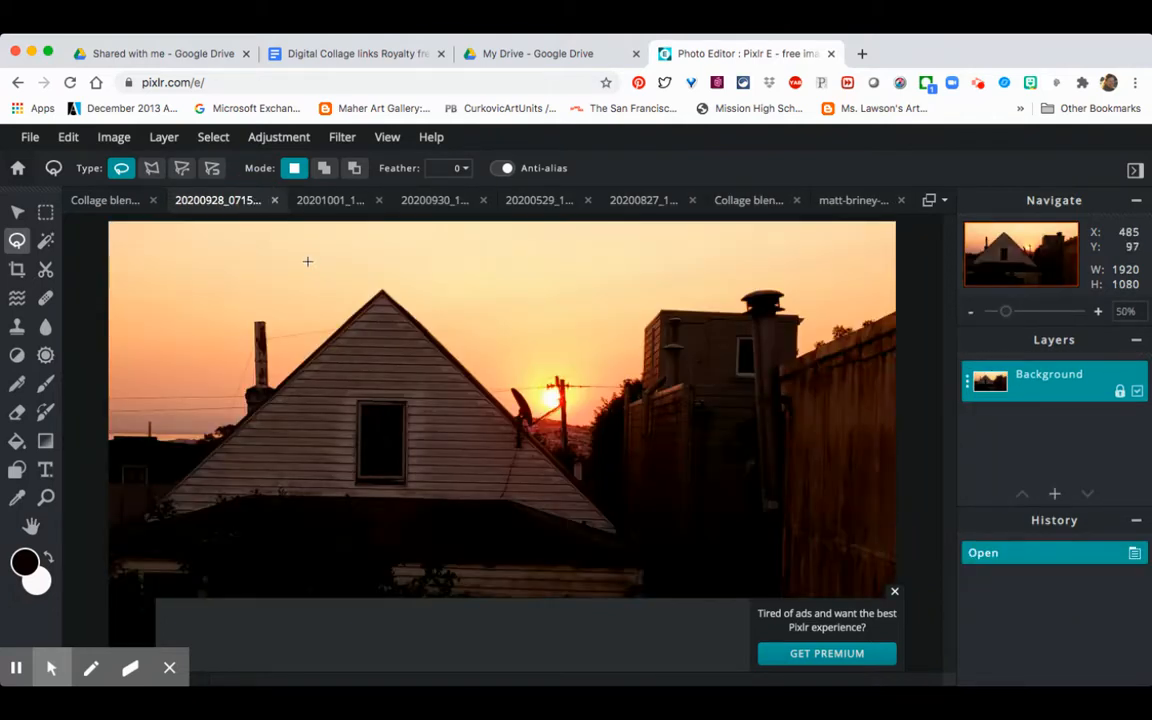
# - Copy the whole landscape photo of the gabled house at sunset and paste it into the first collage image
pyautogui.press('super+a')
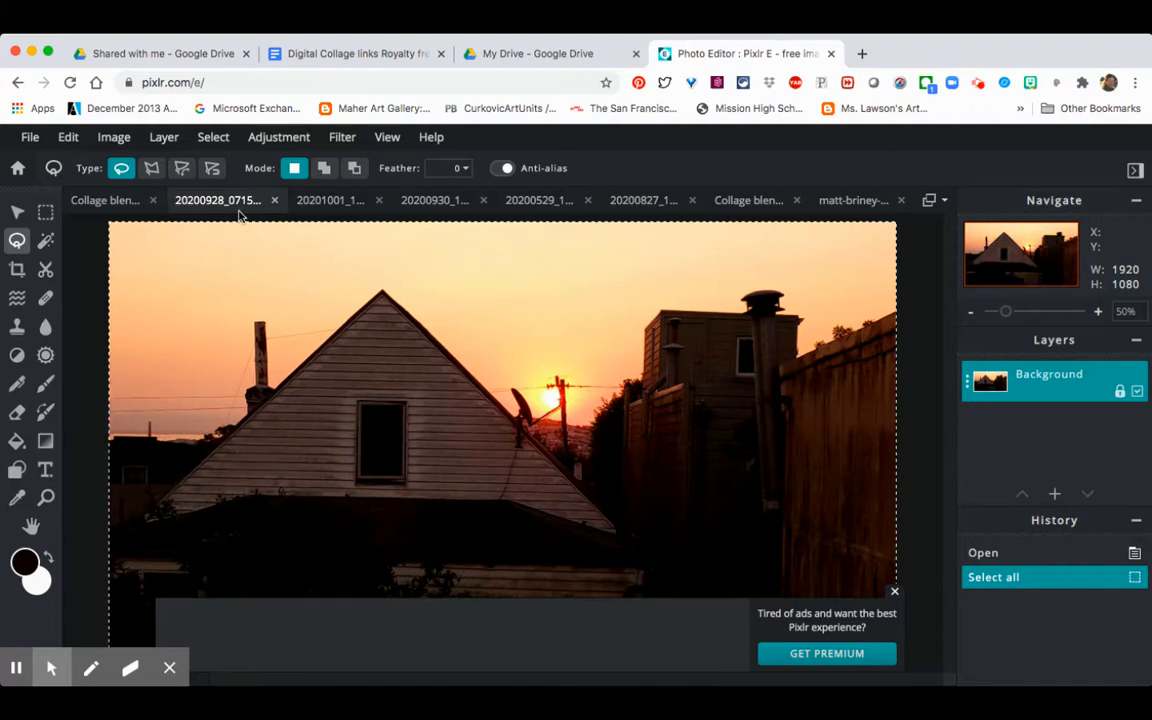
pyautogui.press('super+c')
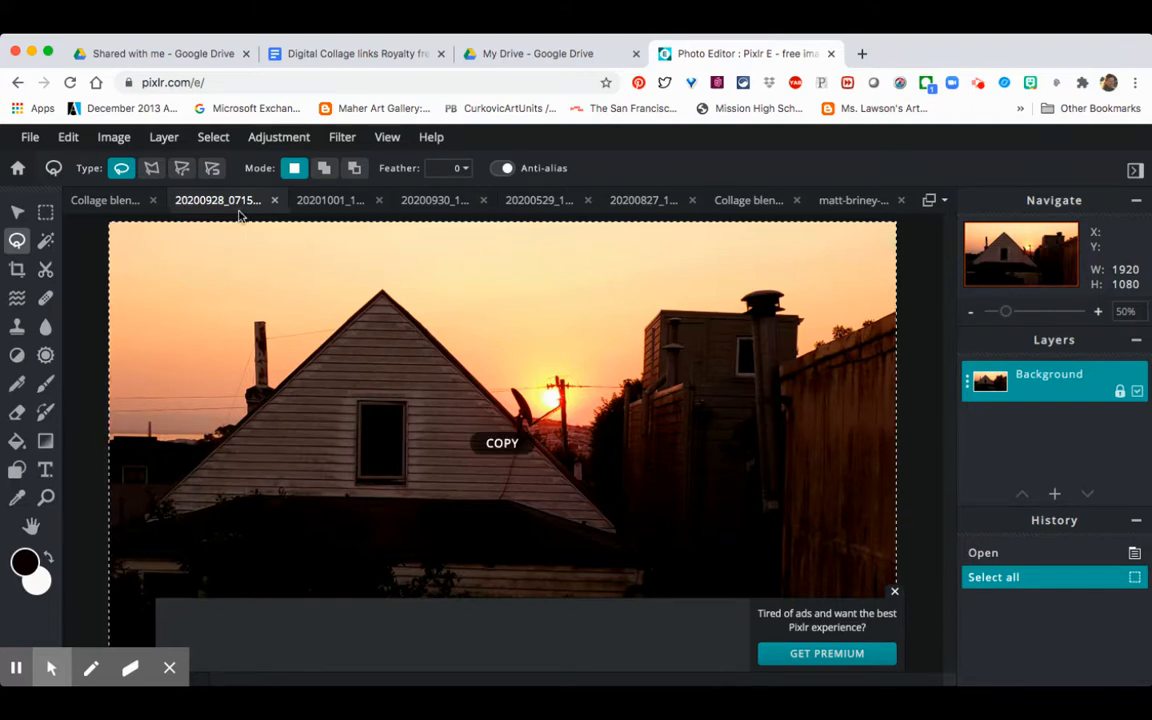
pyautogui.click(125, 200)
pyautogui.press('super+v')
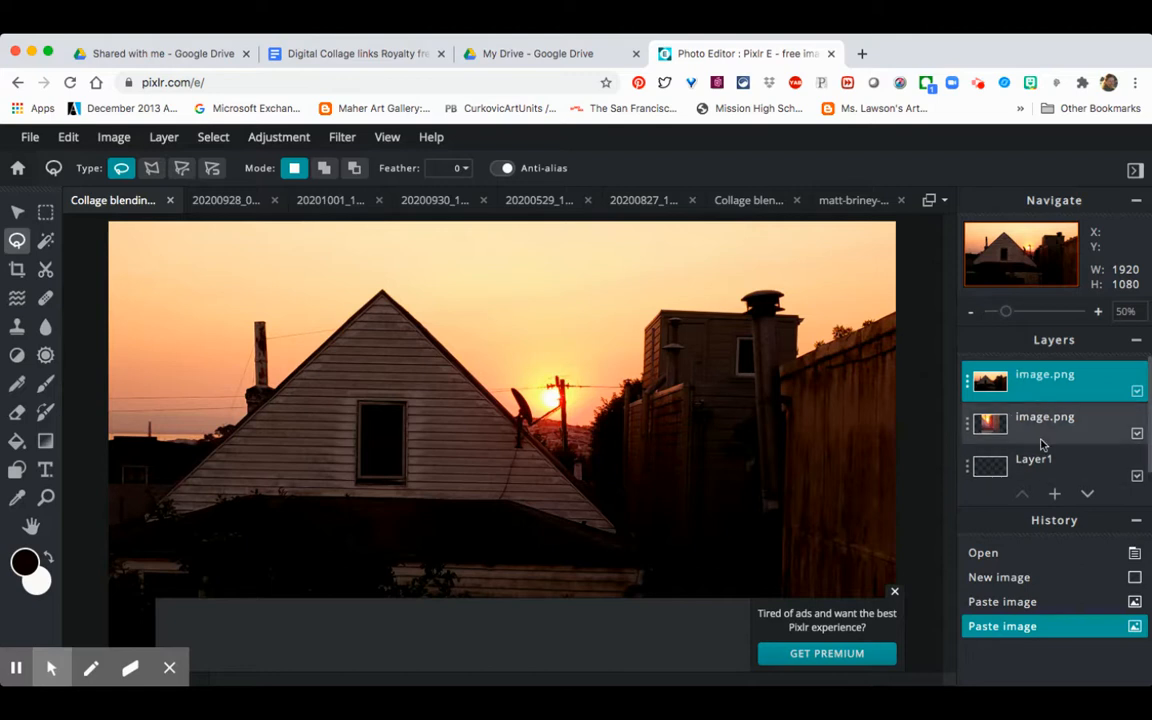
# - Select all of the pink blossom photo, copy it, and paste it as the uppermost layer of the first collage image
pyautogui.click(392, 198)
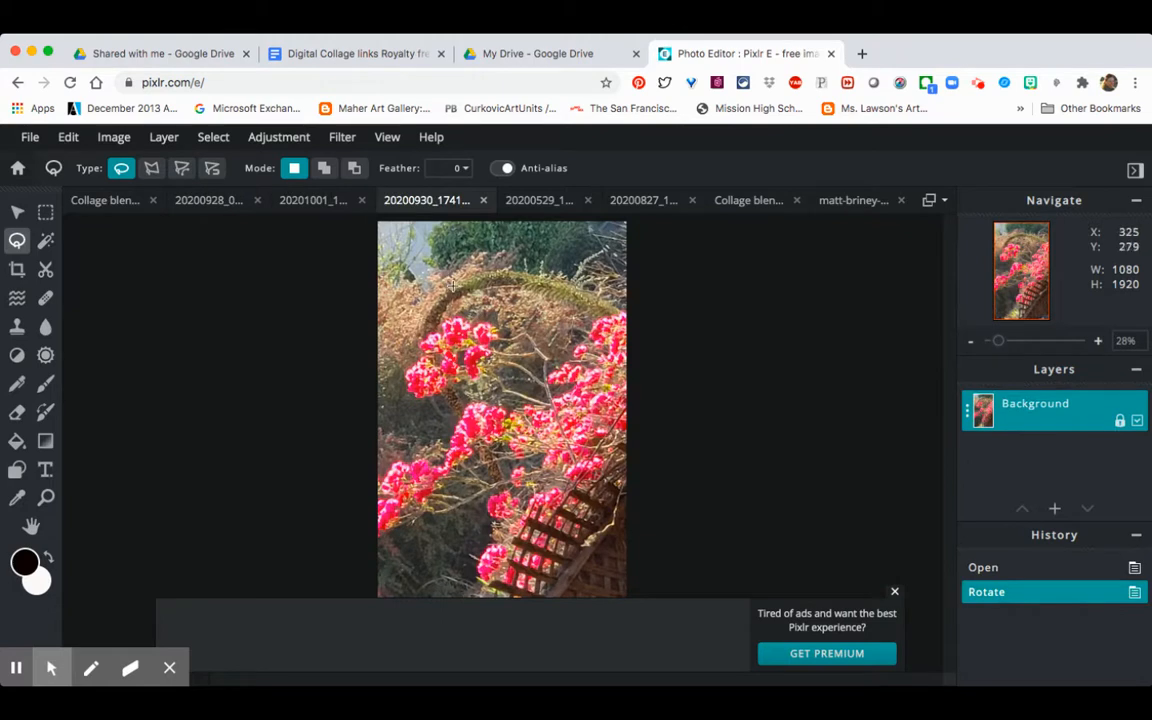
pyautogui.click(68, 138)
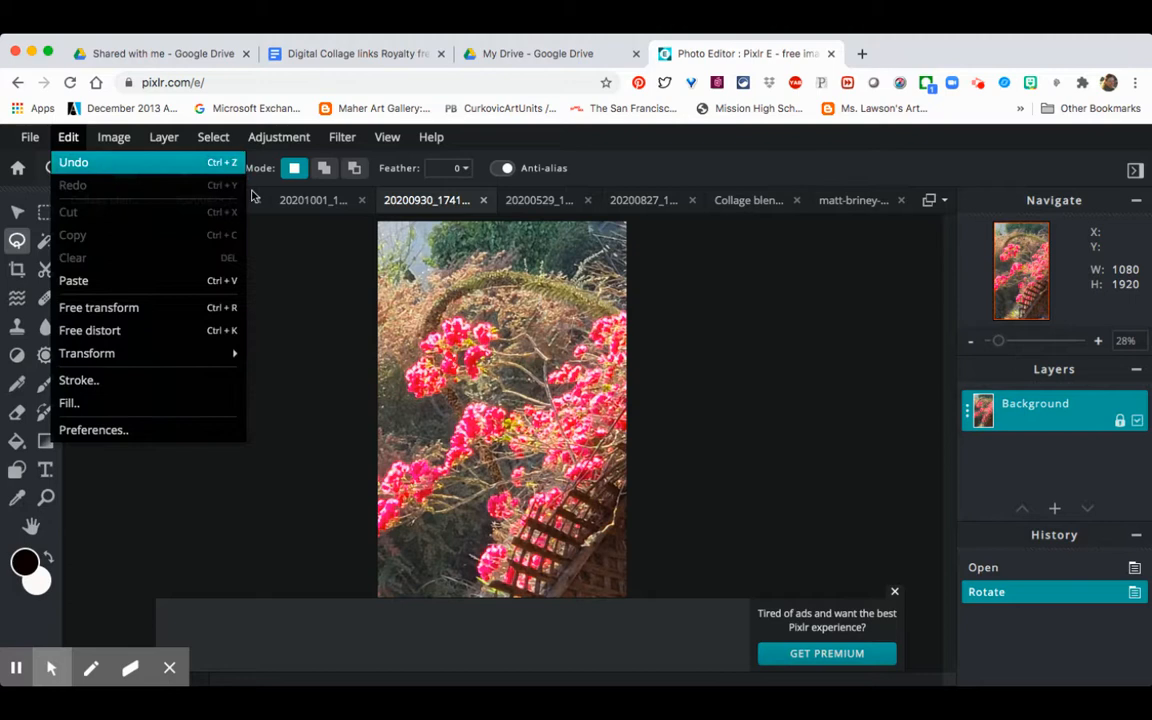
pyautogui.click(428, 268)
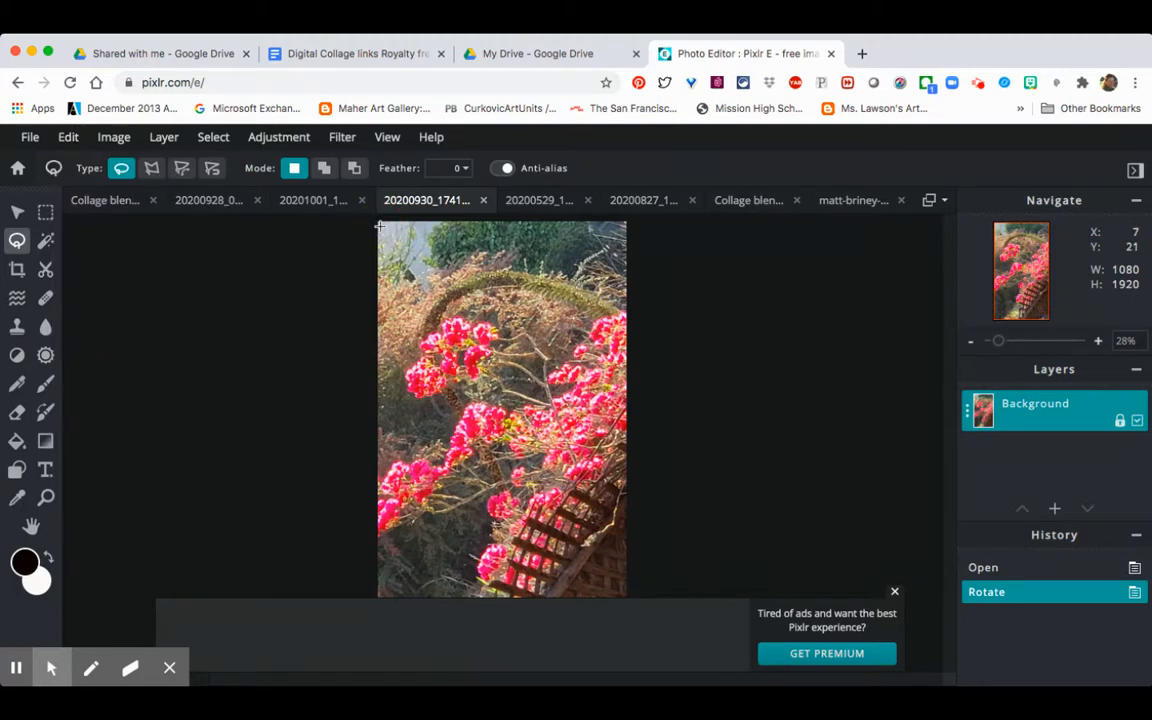
pyautogui.click(213, 138)
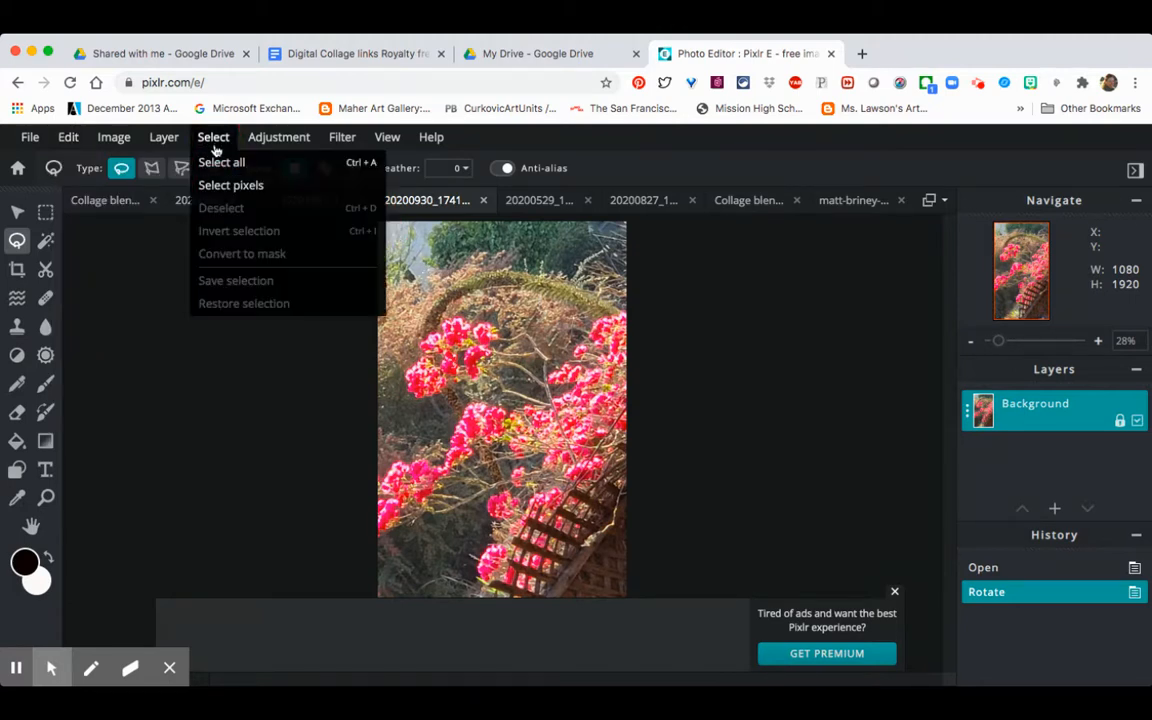
pyautogui.click(208, 160)
pyautogui.click(68, 138)
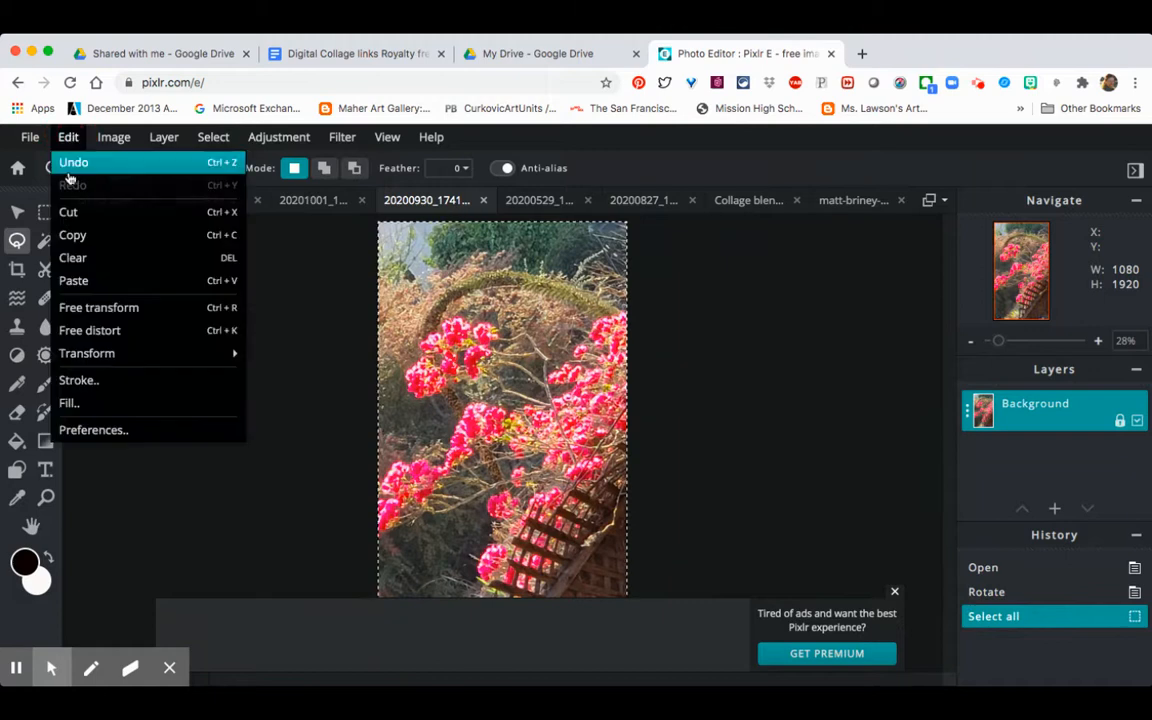
pyautogui.click(80, 236)
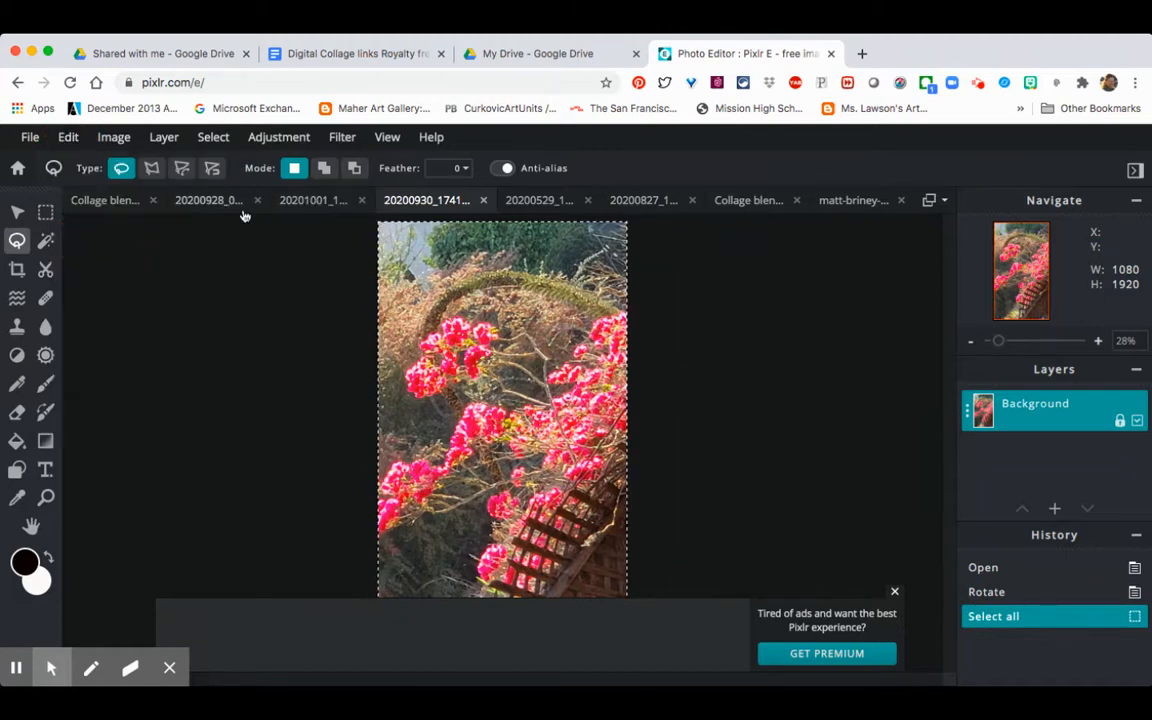
pyautogui.click(118, 202)
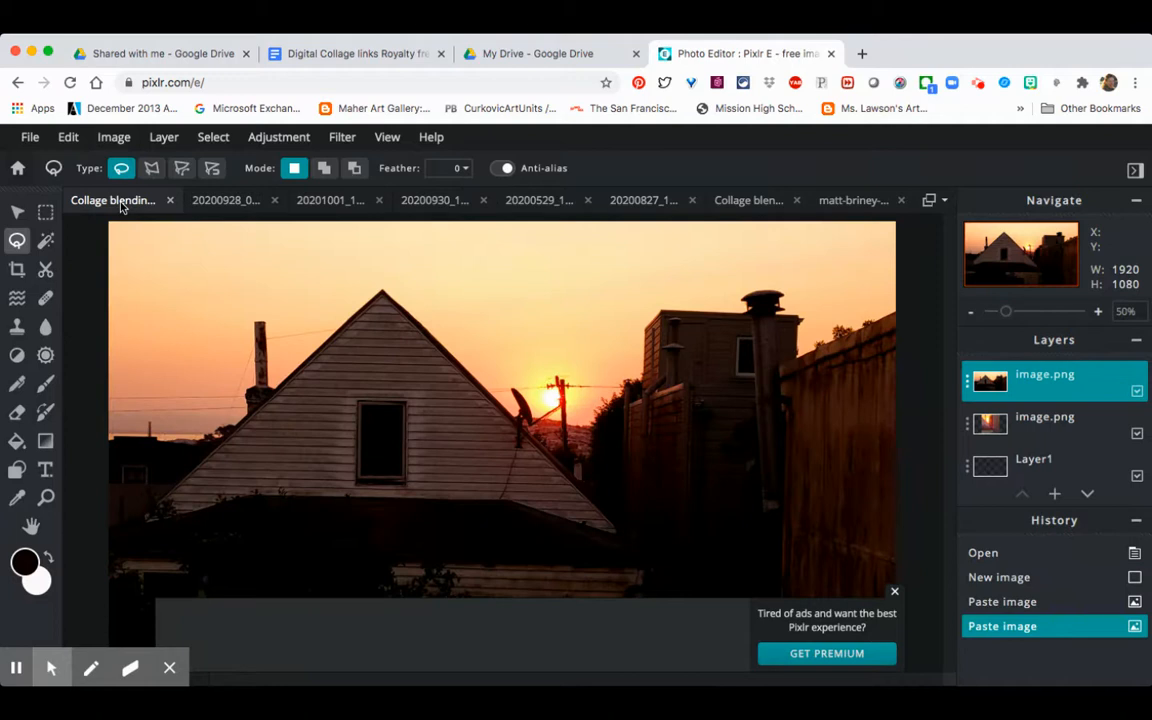
pyautogui.press('super+v')
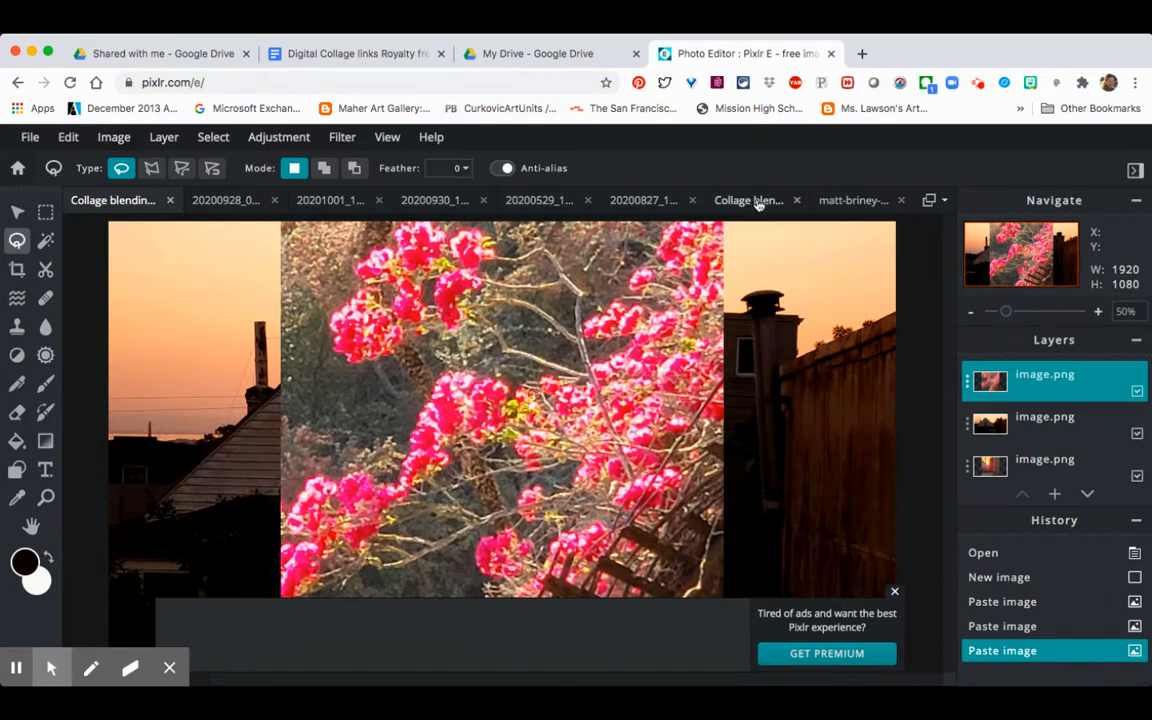
# - Switch to the sunflower cutout image, try a freehand lasso selection across the flower, and undo it
pyautogui.click(643, 200)
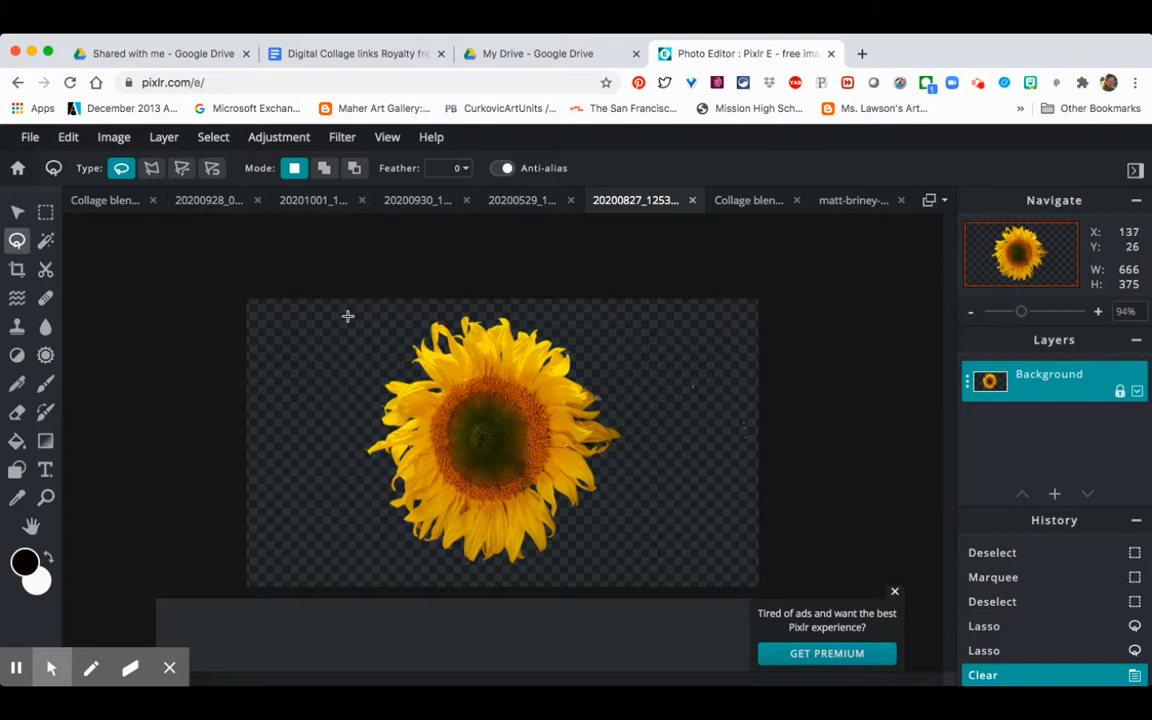
pyautogui.moveTo(345, 300)
pyautogui.mouseDown()
pyautogui.moveTo(450, 500)
pyautogui.moveTo(400, 435)
pyautogui.mouseUp()
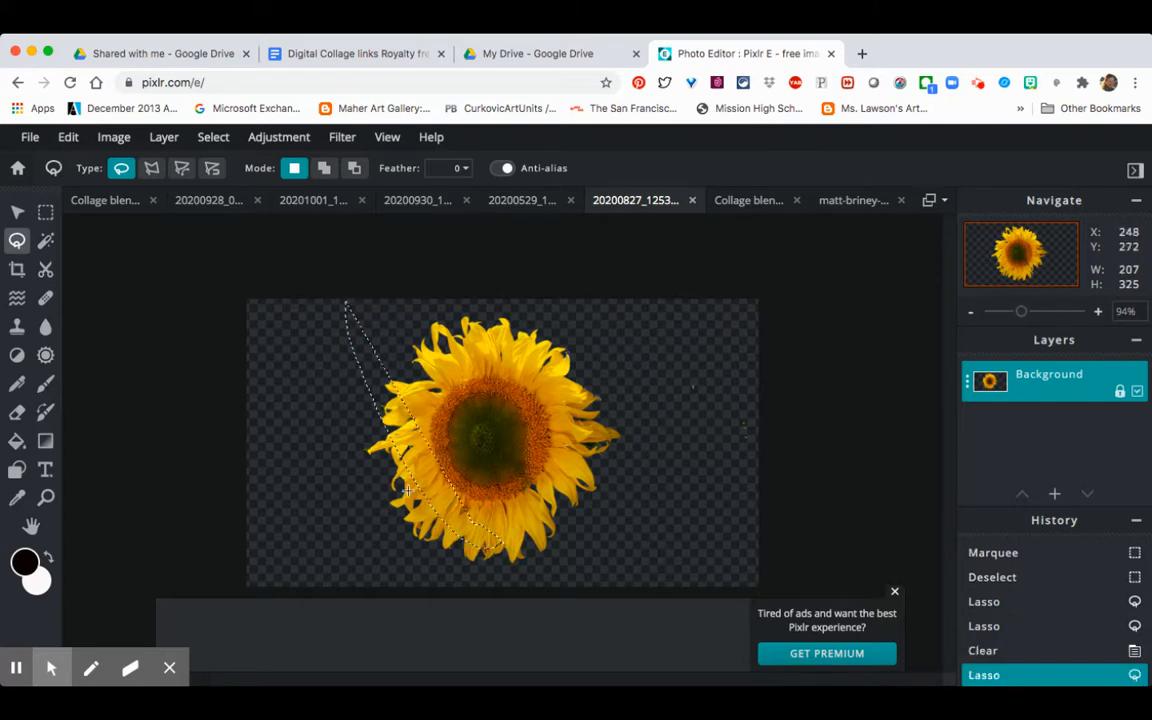
pyautogui.click(69, 140)
pyautogui.click(67, 138)
pyautogui.click(66, 138)
pyautogui.click(70, 164)
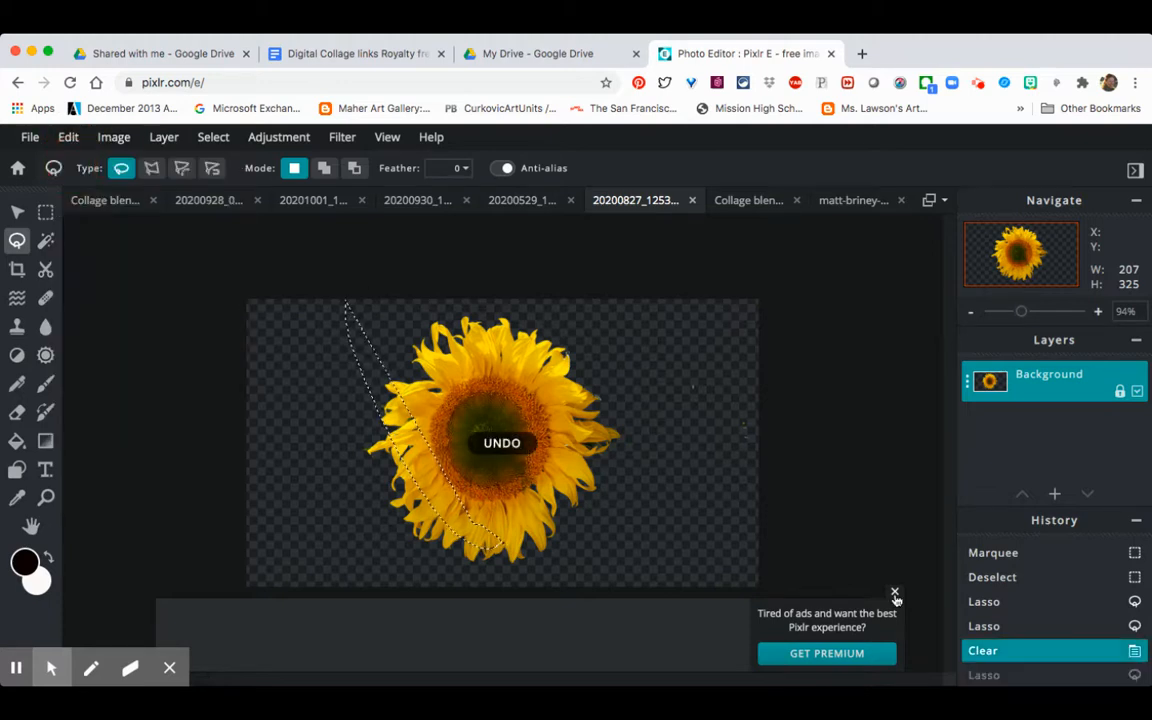
# - Revert the sunflower image's history to the Deselect state that precedes the lasso steps
pyautogui.click(1047, 627)
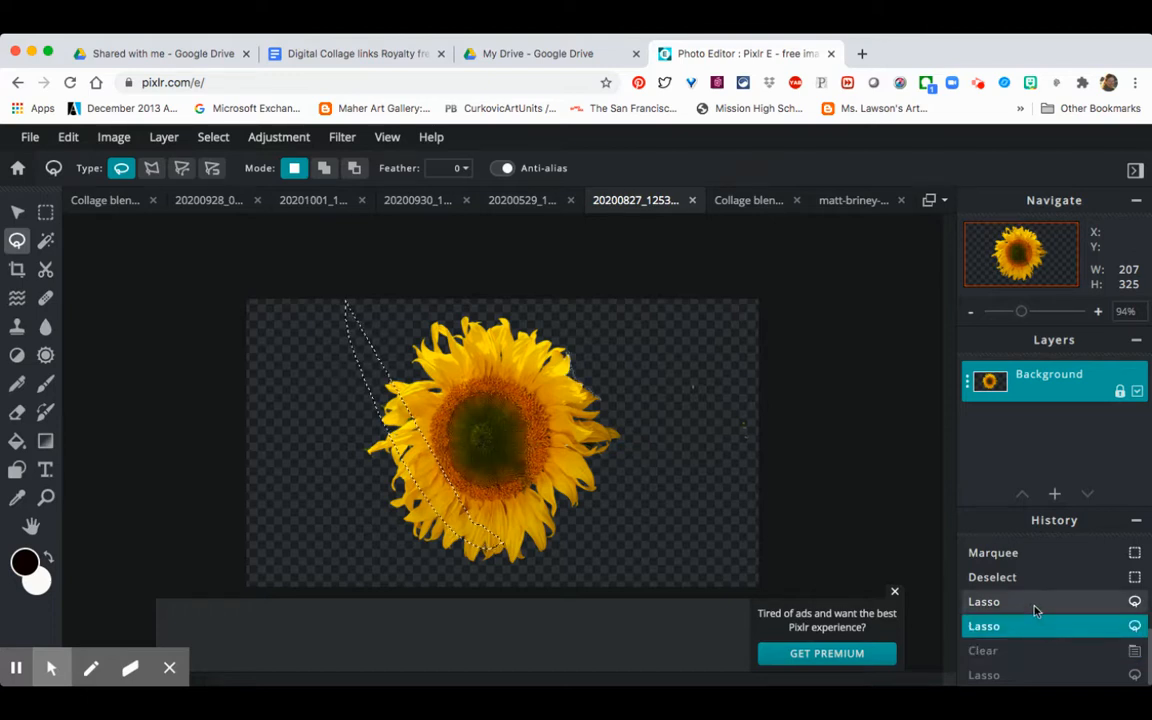
pyautogui.click(1035, 608)
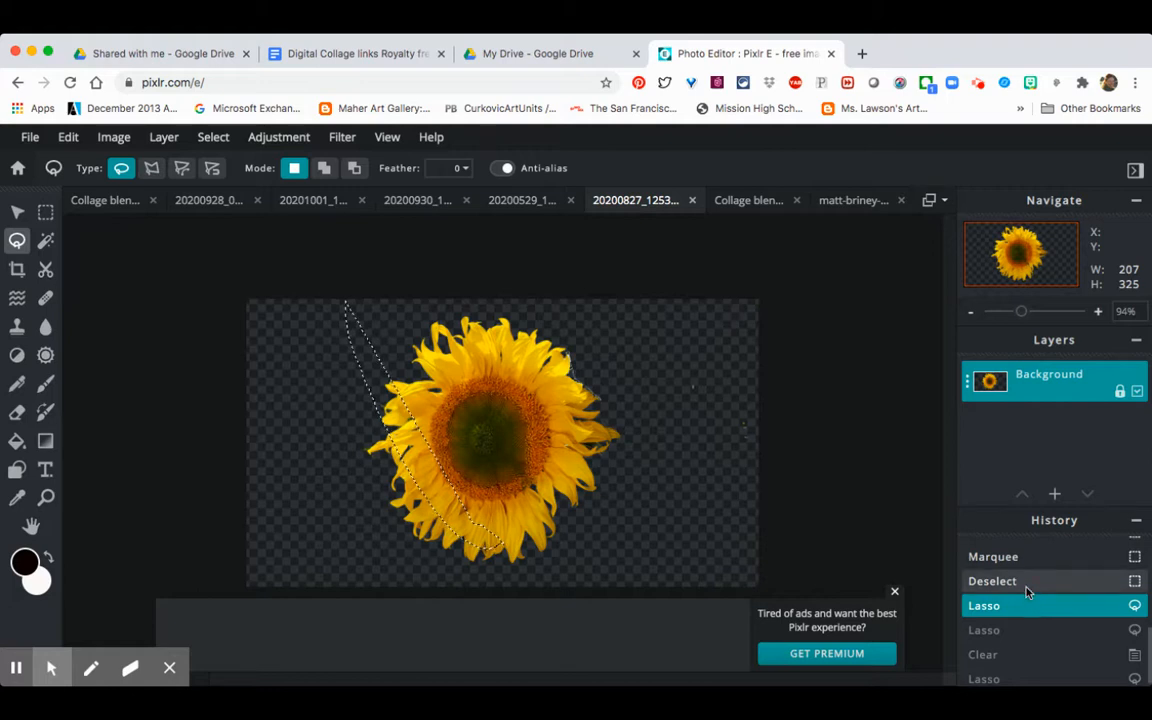
pyautogui.scroll(2, 1025, 590)
pyautogui.click(1025, 630)
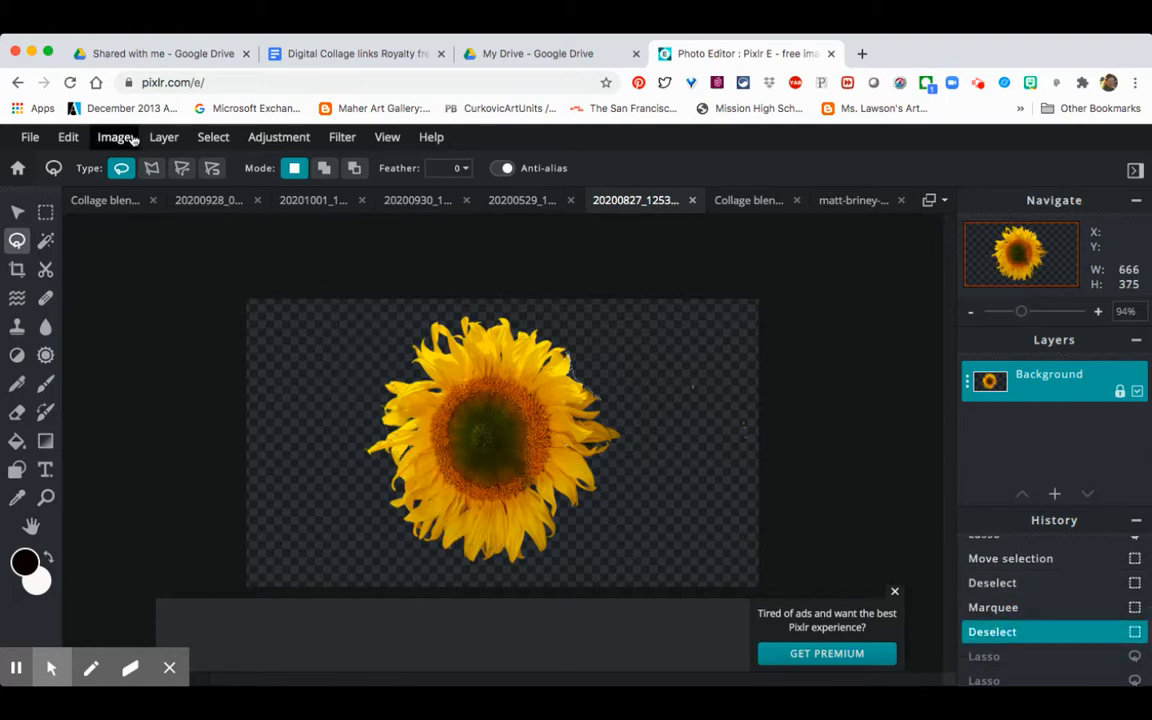
# - Select the entire sunflower image and copy it to the clipboard
pyautogui.click(210, 137)
pyautogui.click(206, 161)
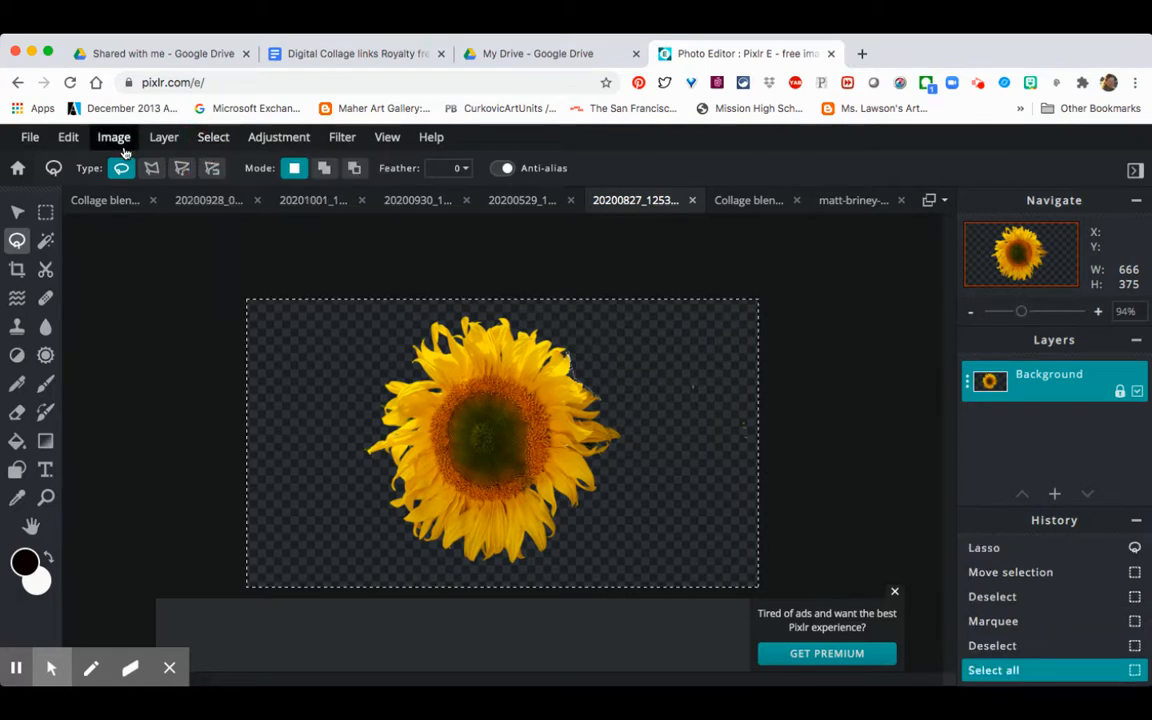
pyautogui.click(68, 137)
pyautogui.click(90, 234)
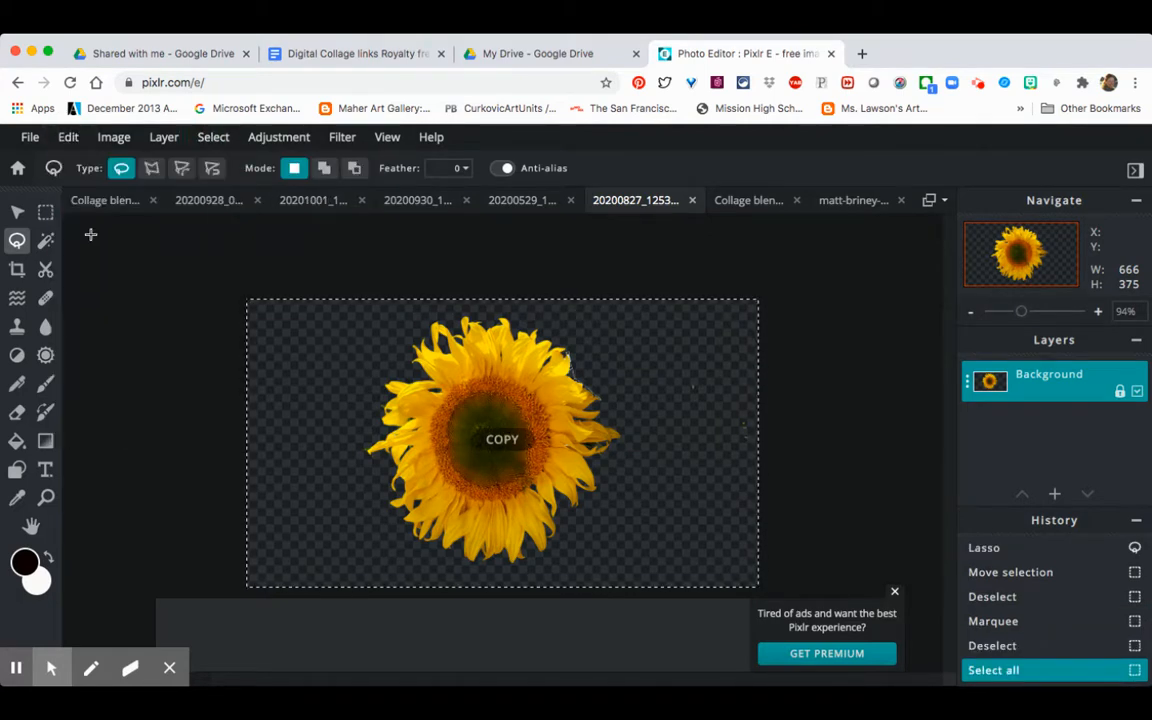
# - Paste the copied sunflower as the uppermost layer of the first collage image
pyautogui.click(121, 201)
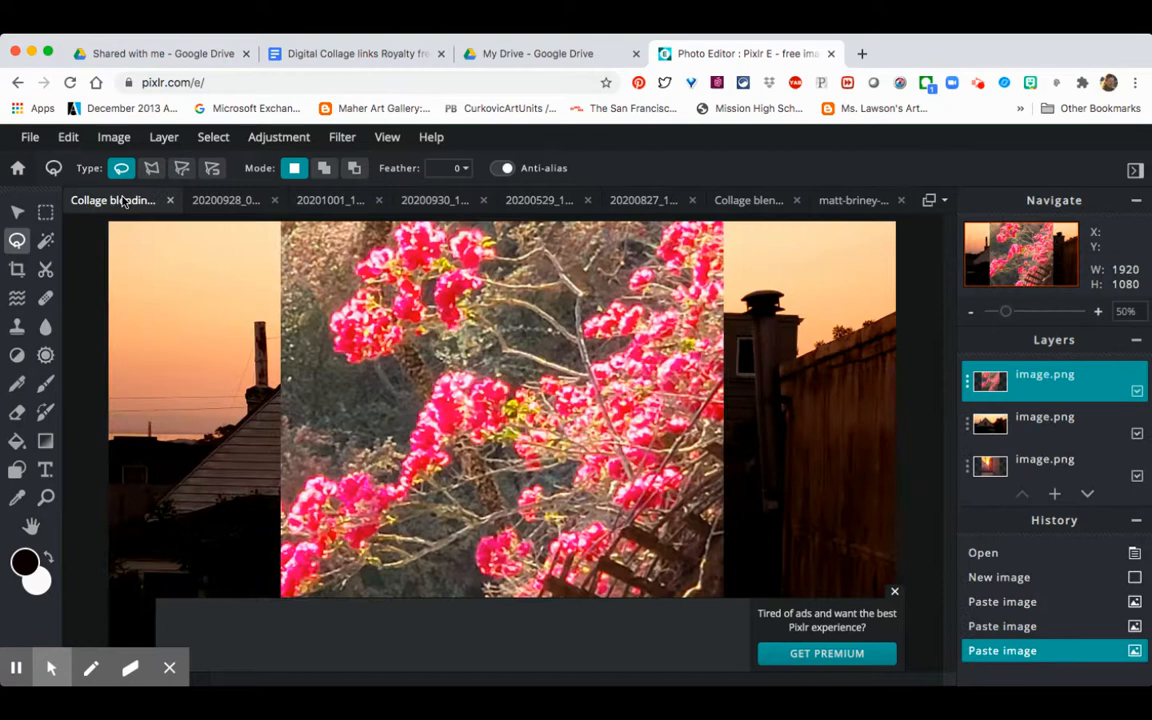
pyautogui.hotkey('ctrl', 'v')
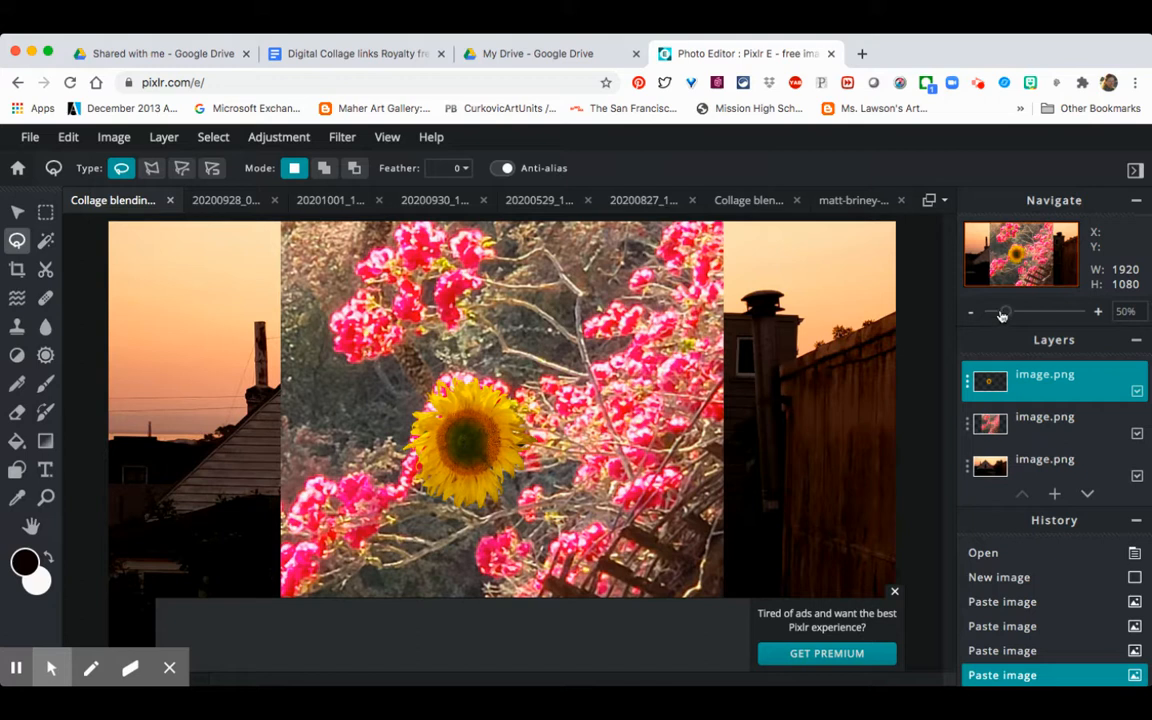
pyautogui.moveTo(1003, 315); pyautogui.dragTo(995, 313)
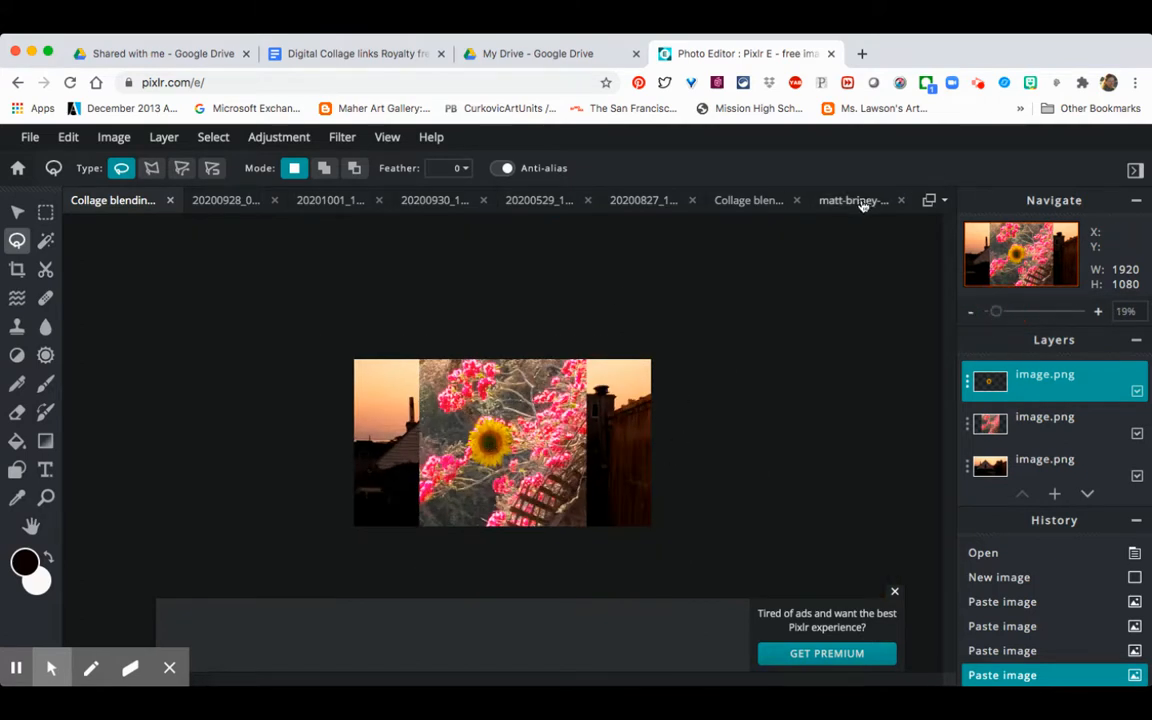
# - Look through the other open images, including the sunflower, bottle shelves and sunset house photos, and return to the first collage image
pyautogui.click(117, 139)
pyautogui.click(640, 200)
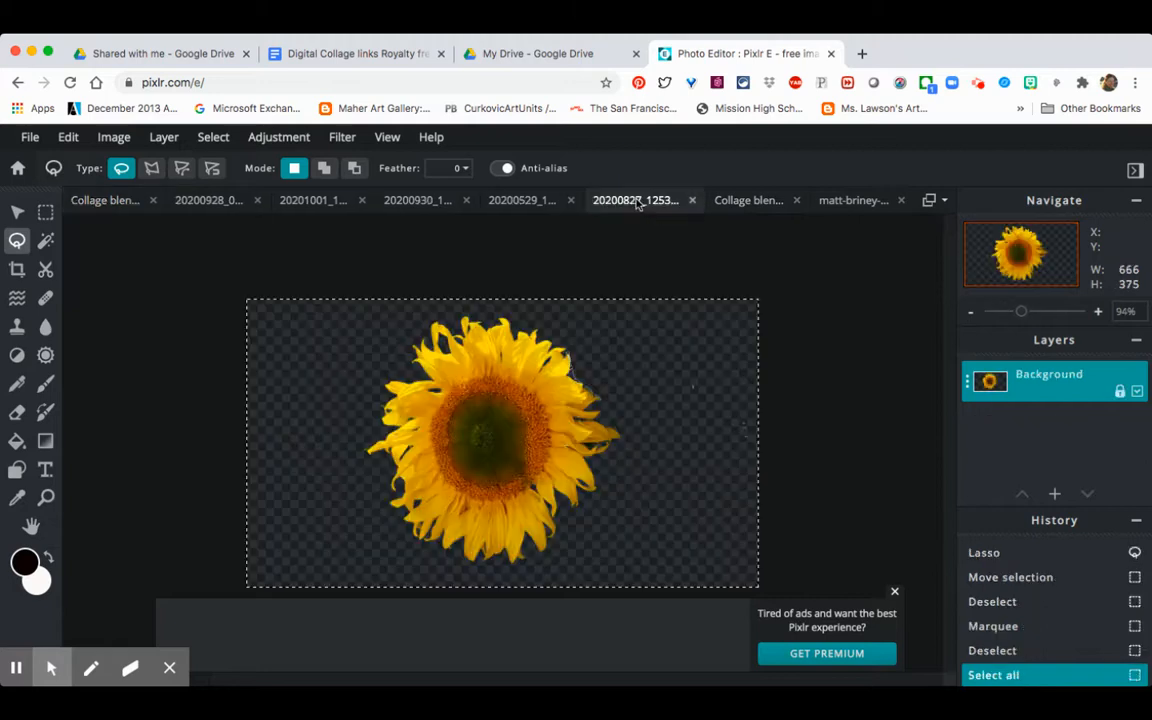
pyautogui.click(776, 204)
pyautogui.click(830, 203)
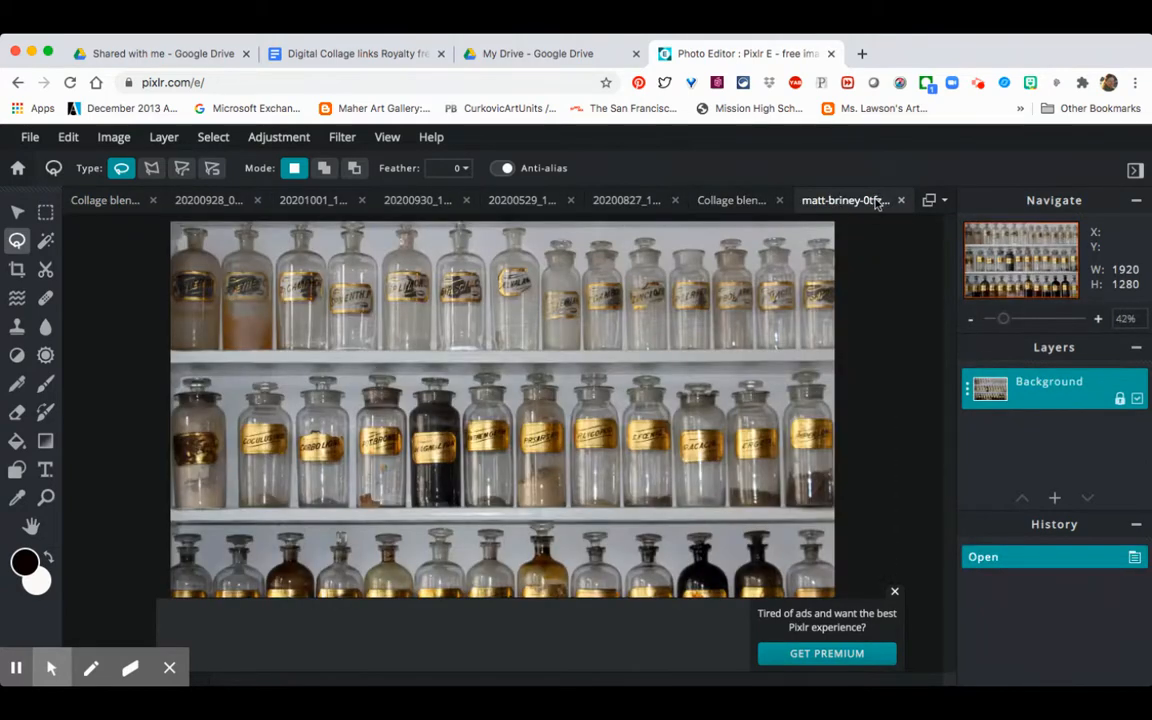
pyautogui.click(931, 199)
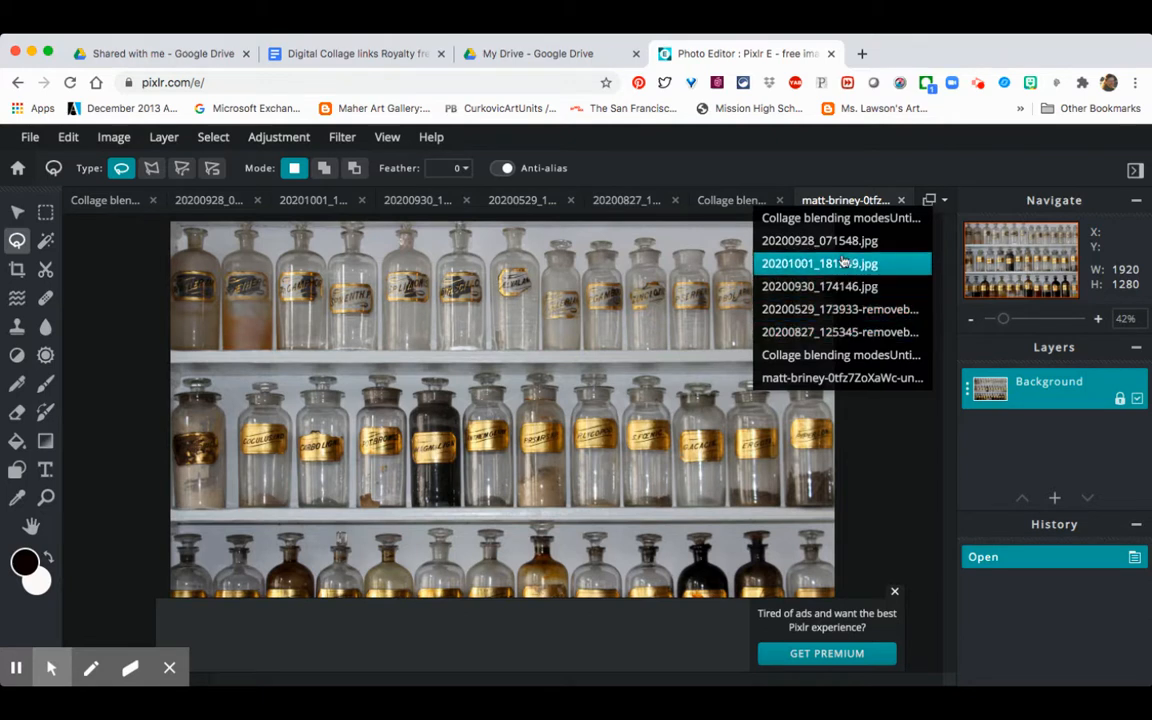
pyautogui.click(841, 249)
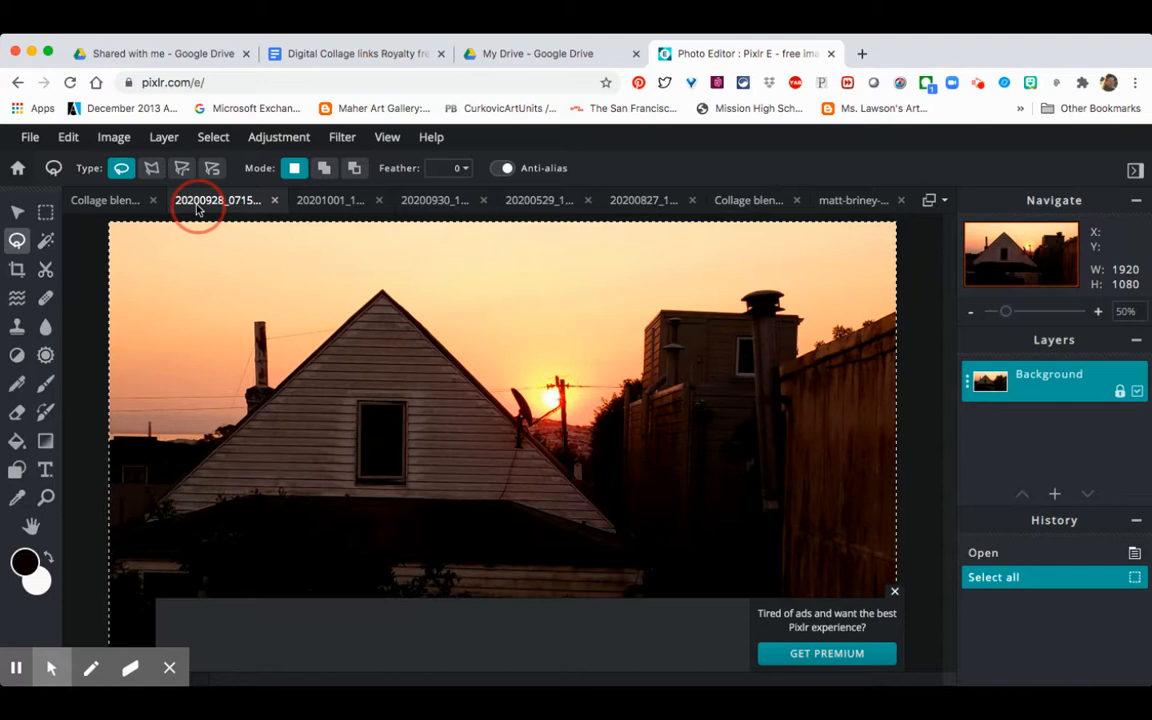
pyautogui.click(93, 203)
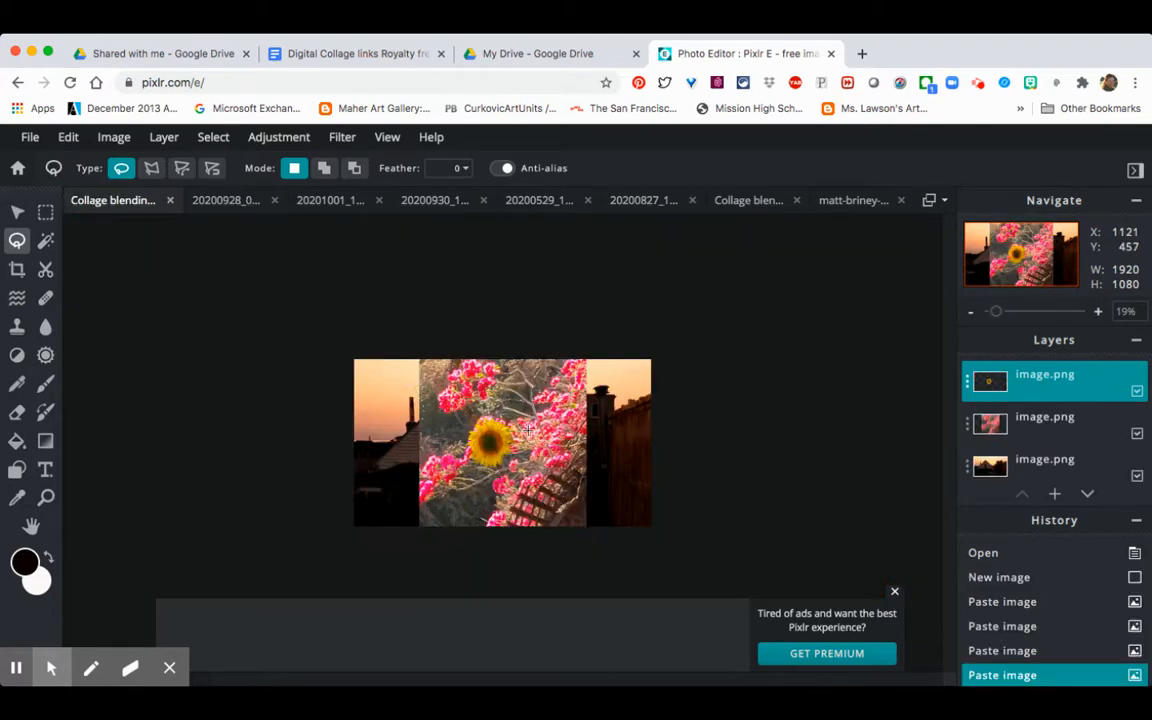
# - Move the sunflower layer off the blossom photo toward the collage's right side and shrink the blossom layer to uncover the sunset house
pyautogui.click(17, 212)
pyautogui.moveTo(494, 444); pyautogui.dragTo(622, 405)
pyautogui.scroll(-2, 519, 416)
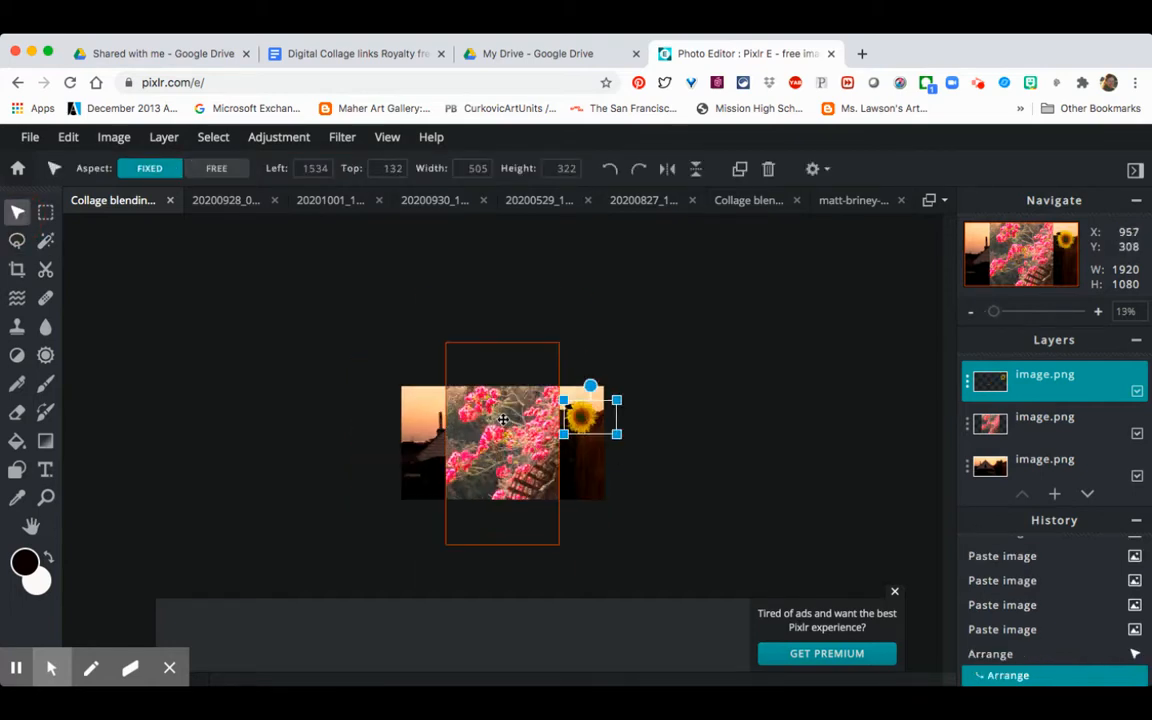
pyautogui.click(488, 368)
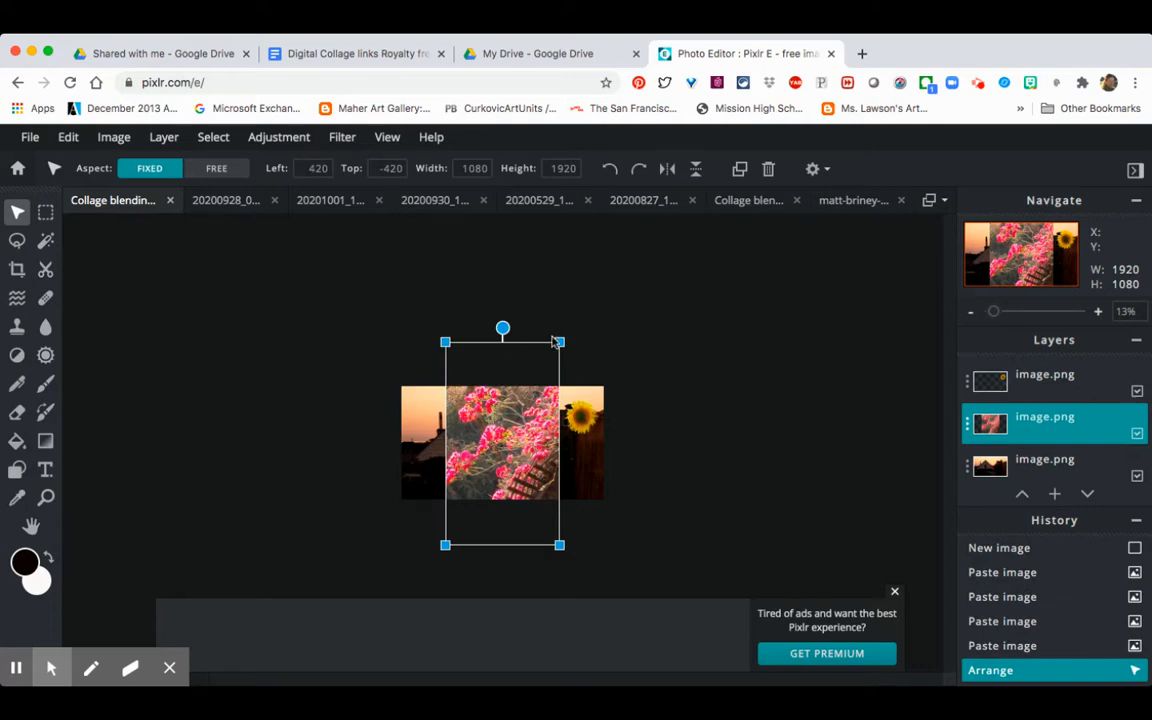
pyautogui.moveTo(556, 342); pyautogui.dragTo(531, 445)
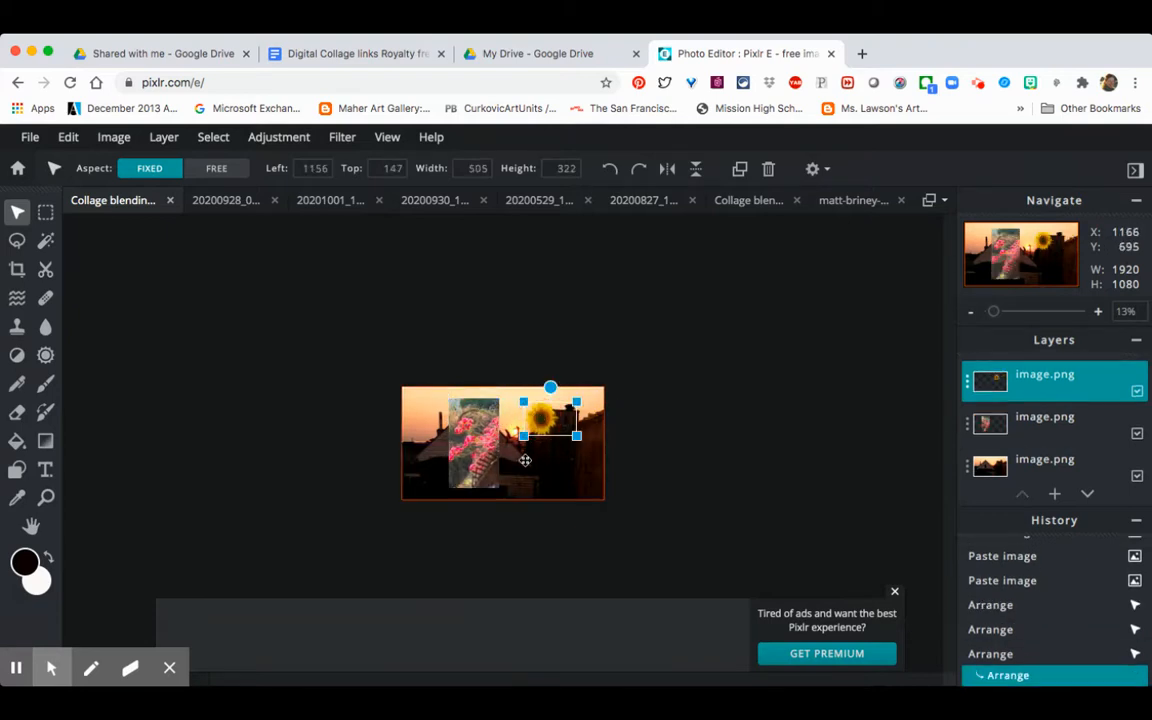
pyautogui.click(525, 460)
# - Resize and shift the sunset house layer toward the collage's right side, and move the sunflower into the sky's upper-right corner
pyautogui.moveTo(400, 385); pyautogui.dragTo(479, 392)
pyautogui.click(500, 394)
pyautogui.moveTo(576, 444); pyautogui.dragTo(571, 404)
pyautogui.moveTo(598, 458); pyautogui.dragTo(669, 532)
pyautogui.click(541, 417)
pyautogui.moveTo(541, 417); pyautogui.dragTo(578, 402)
# - Move the blossom layer beside the house at about left 158, top -17, enlarge it to about 617 by 1097 px, and deselect it
pyautogui.click(468, 443)
pyautogui.moveTo(468, 443)
pyautogui.mouseDown()
pyautogui.moveTo(450, 441)
pyautogui.moveTo(457, 452)
pyautogui.mouseUp()
pyautogui.moveTo(432, 410); pyautogui.dragTo(417, 384)
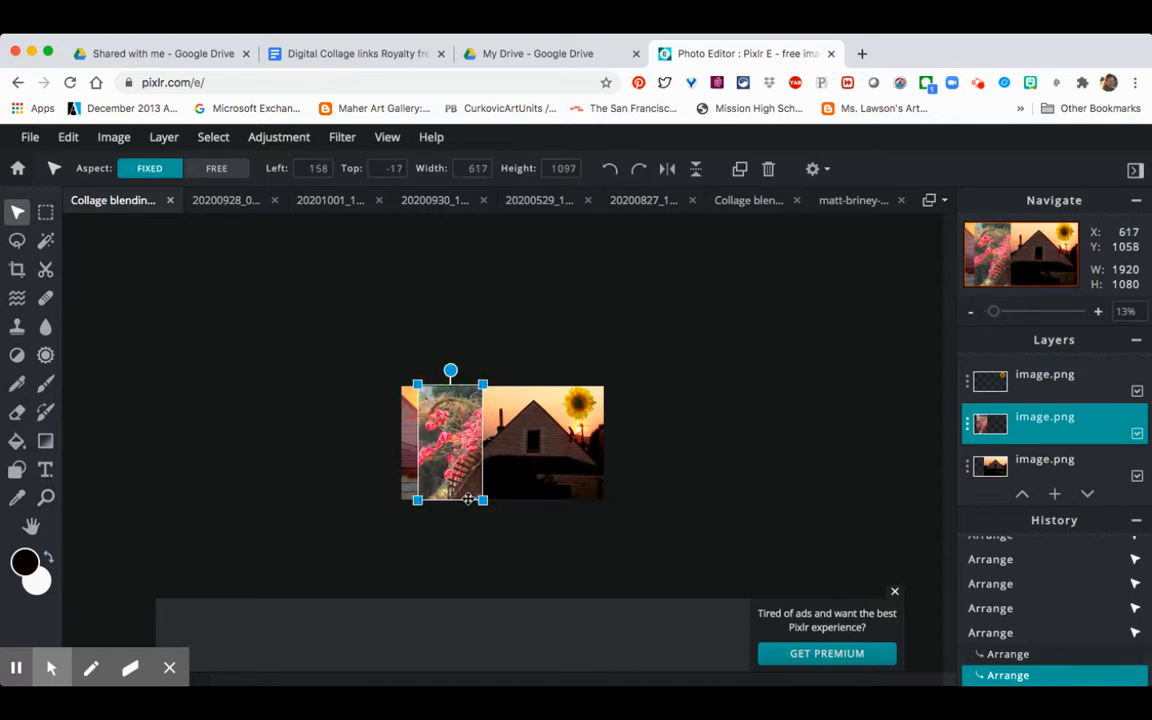
pyautogui.click(482, 499)
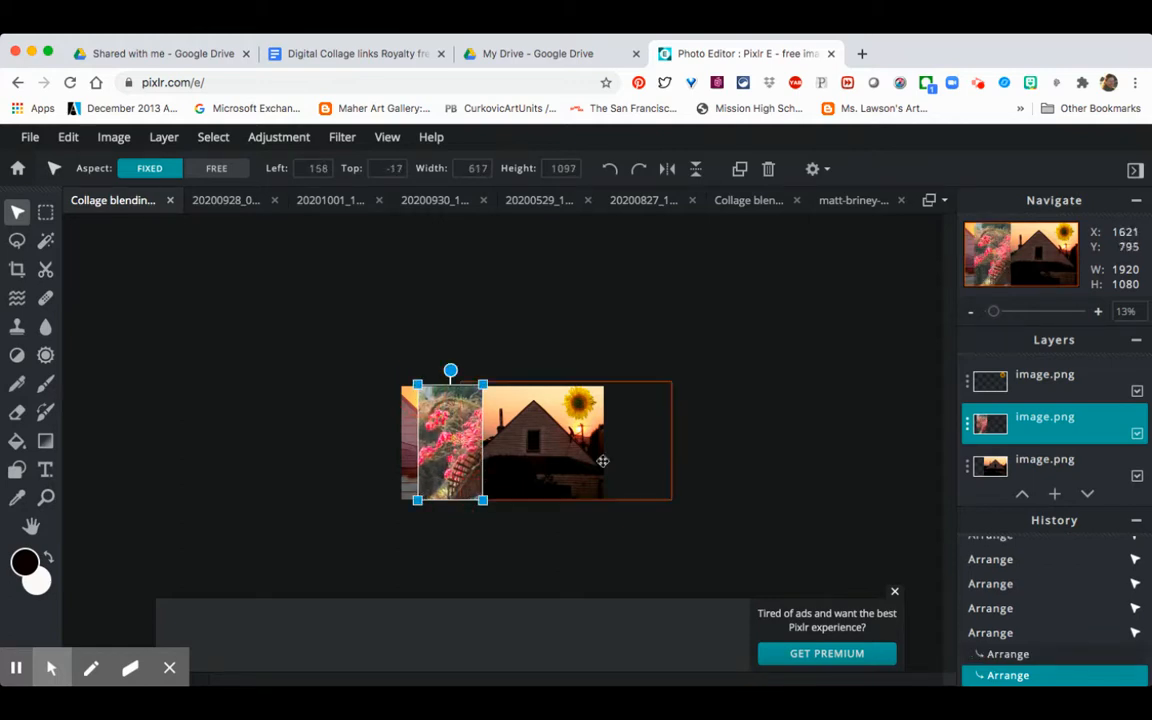
pyautogui.click(742, 349)
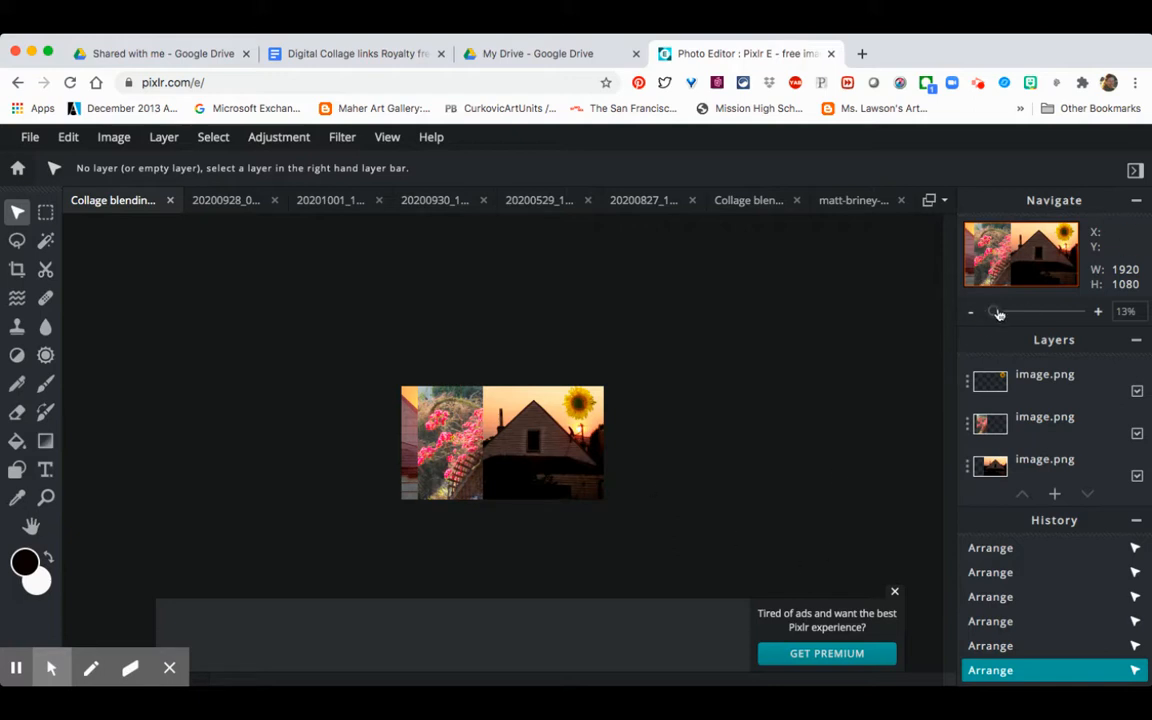
# - Open the sunflower layer's settings and try the Multiply blend mode
pyautogui.moveTo(997, 313); pyautogui.dragTo(1006, 312)
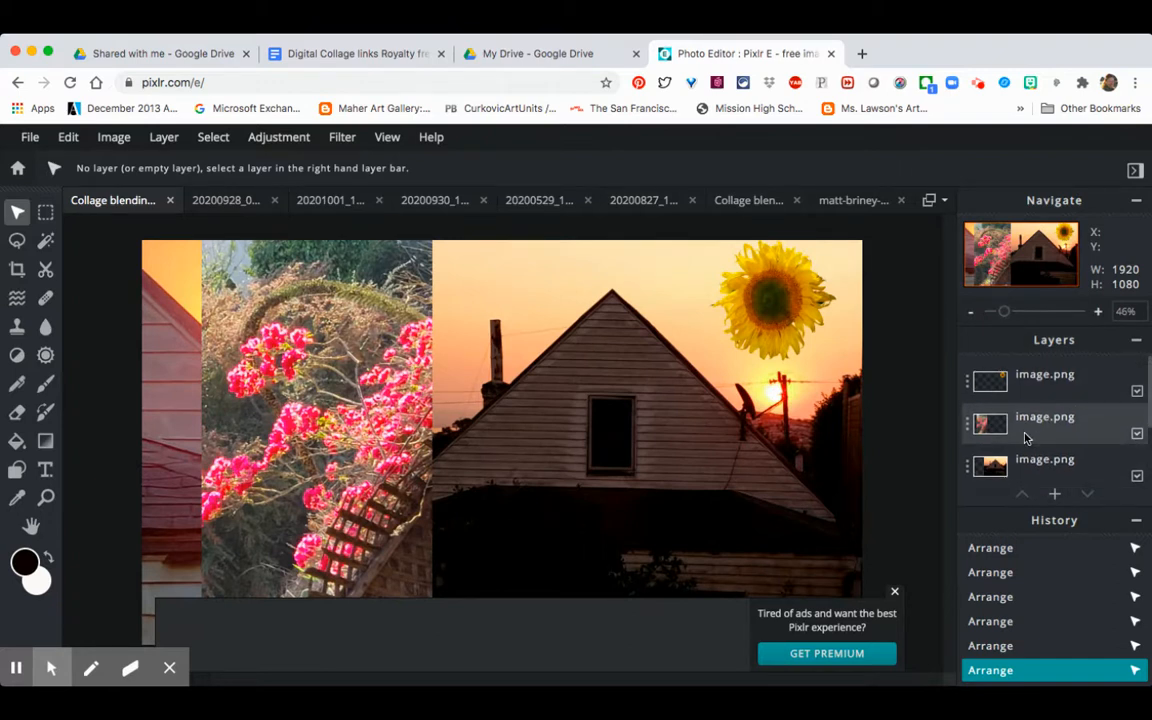
pyautogui.moveTo(1025, 430); pyautogui.dragTo(1024, 413)
pyautogui.scroll(-1, 1024, 413)
pyautogui.scroll(1, 1024, 412)
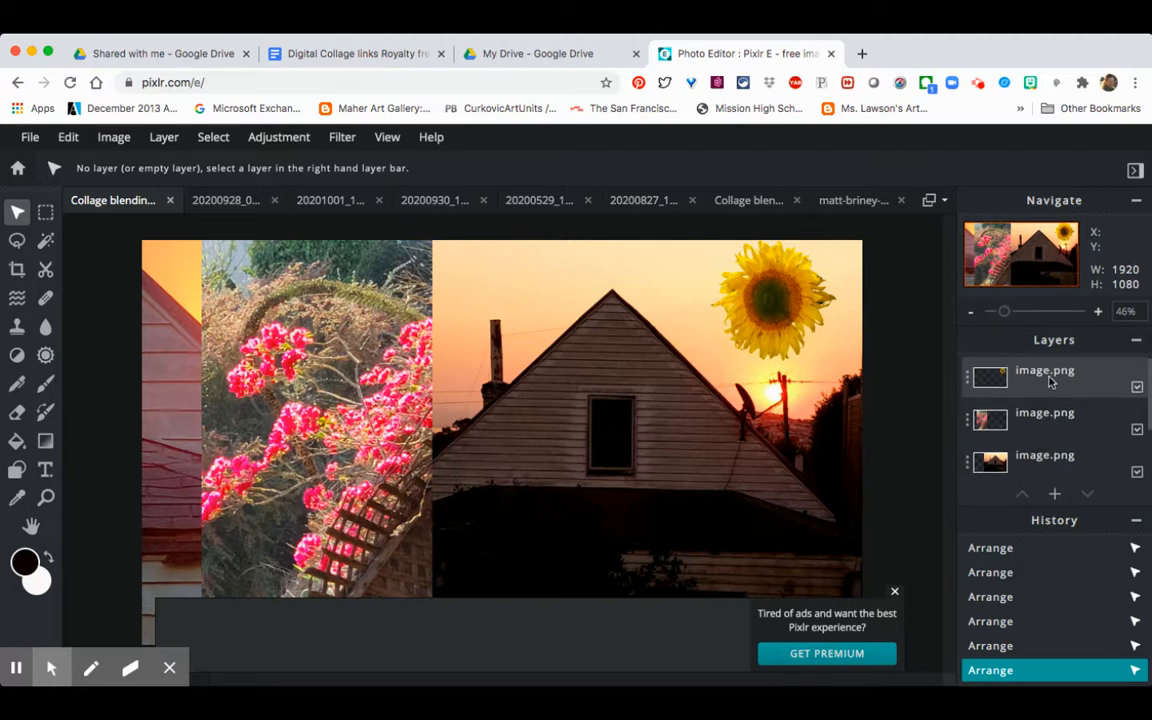
pyautogui.click(969, 378)
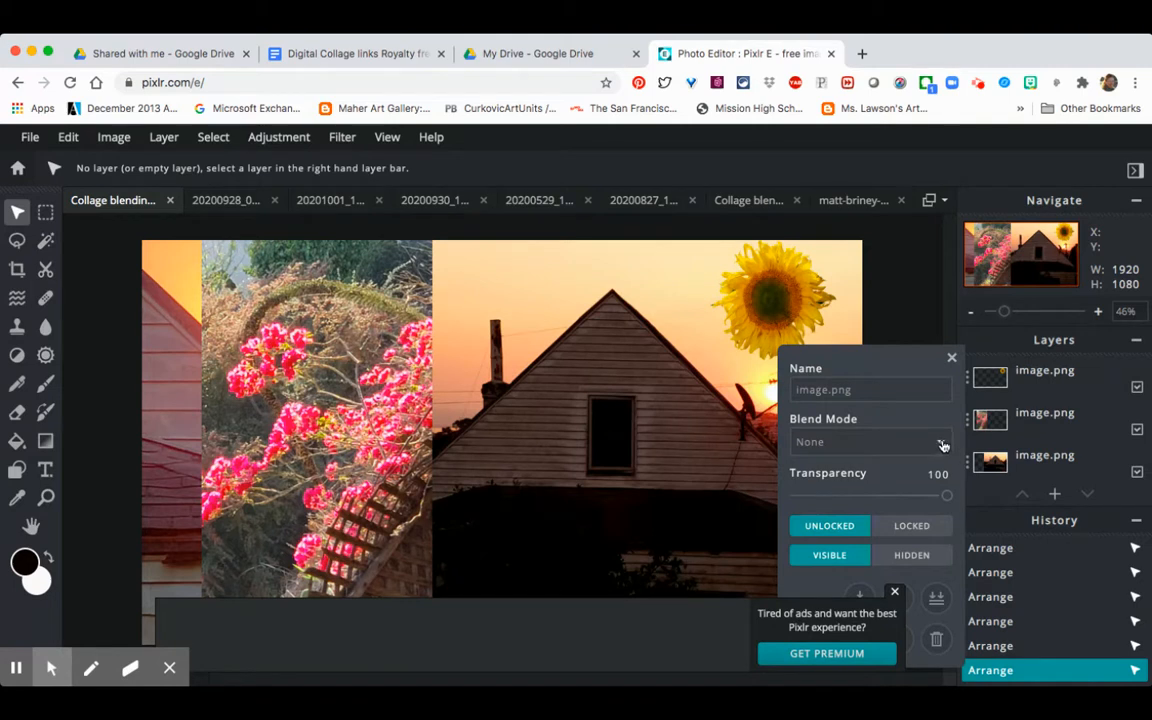
pyautogui.click(942, 445)
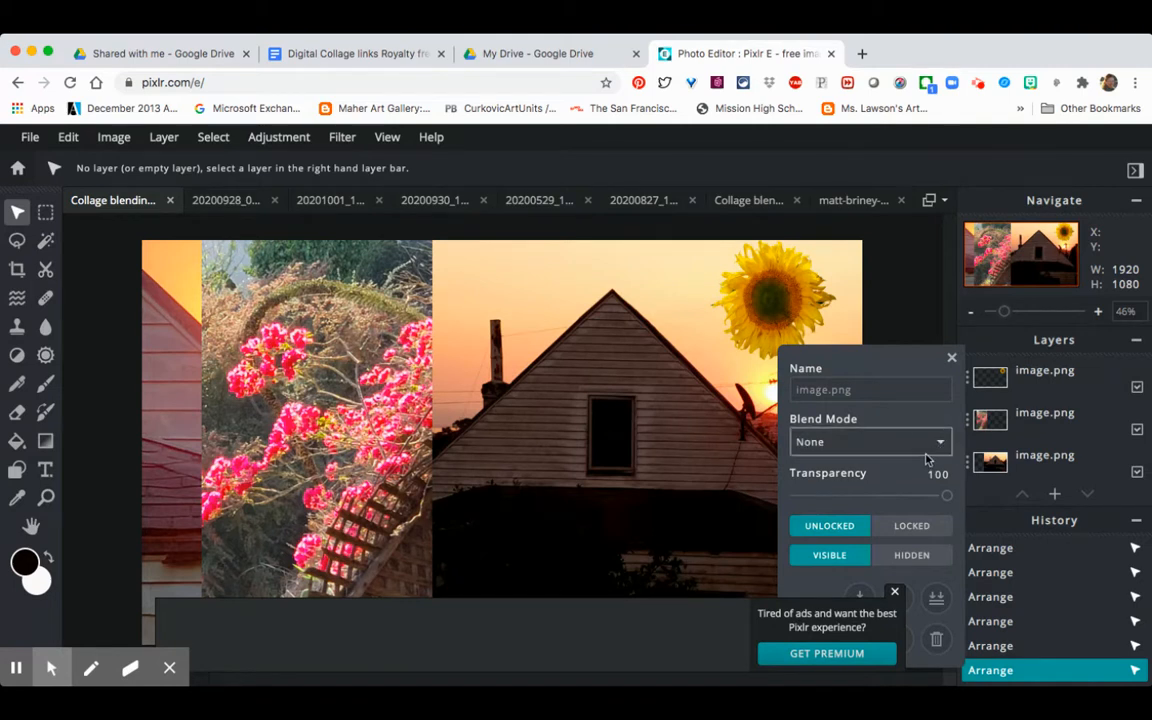
pyautogui.click(926, 461)
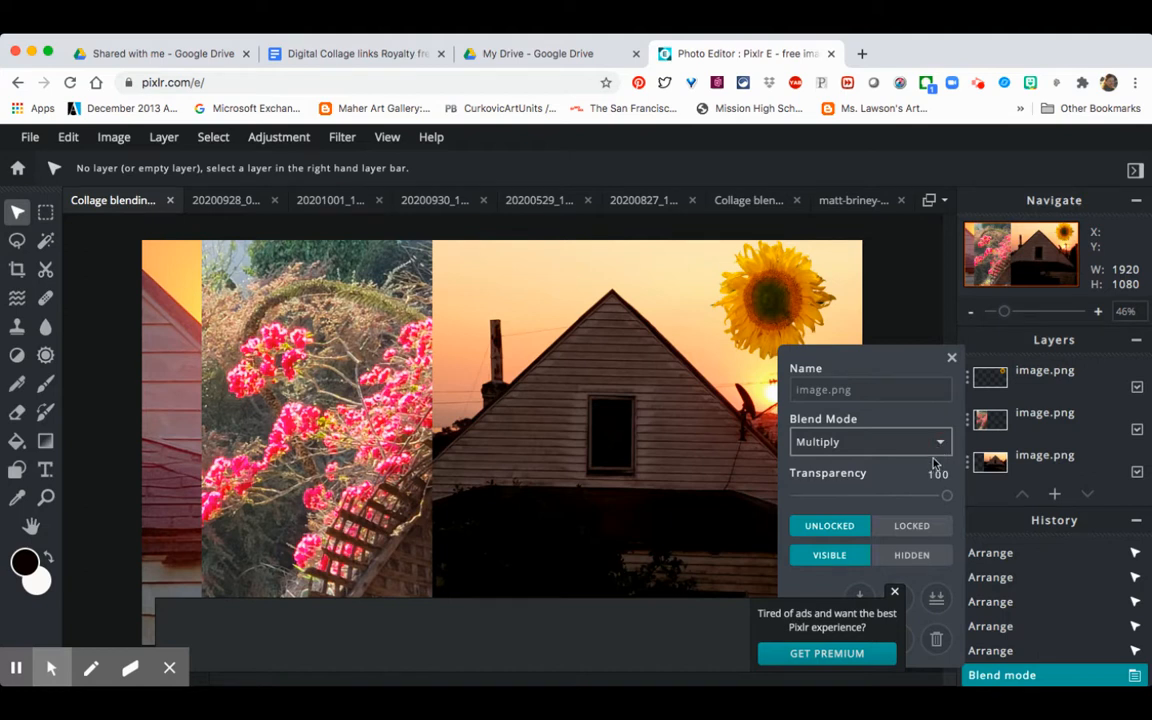
# - Try the Overlay, Lighten, Color-burn, Hard-light, Difference, Saturation and Luminosity blend modes on the sunflower layer
pyautogui.click(934, 461)
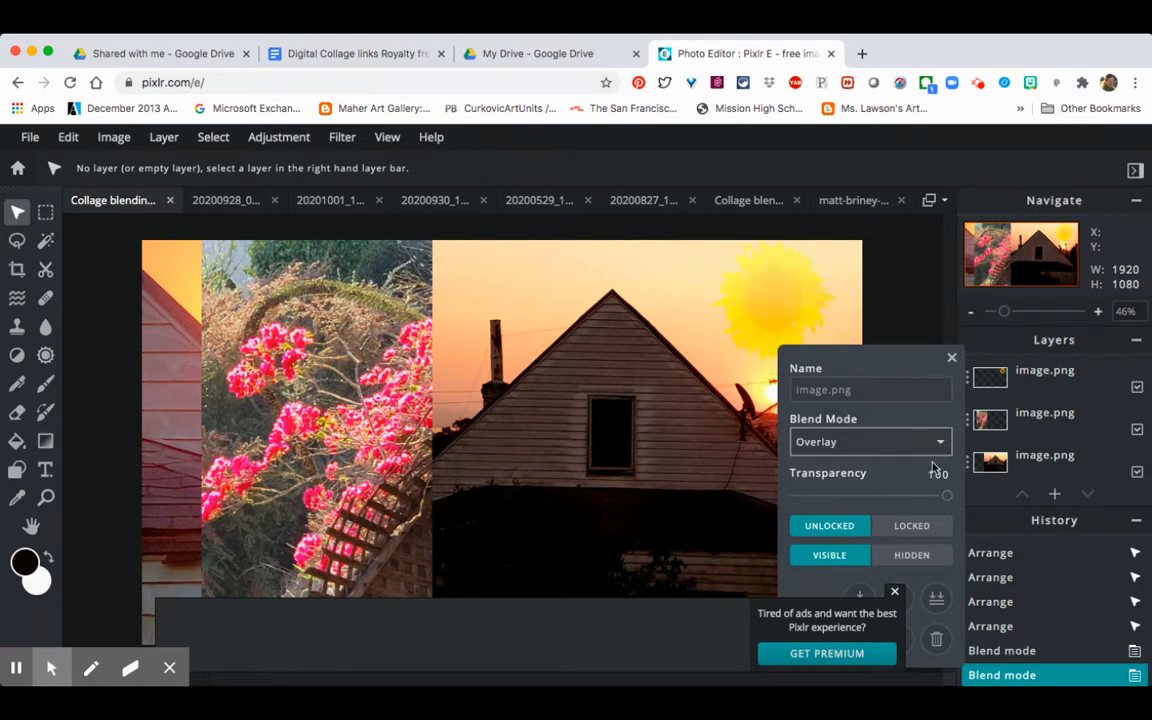
pyautogui.click(934, 461)
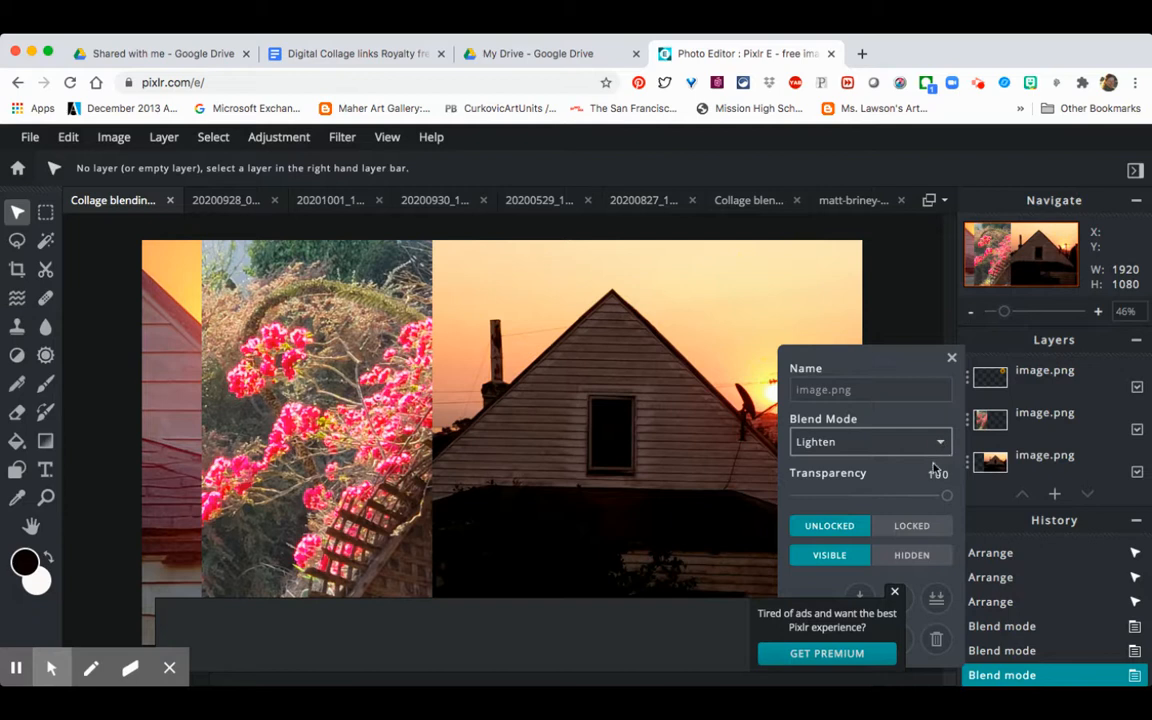
pyautogui.click(942, 433)
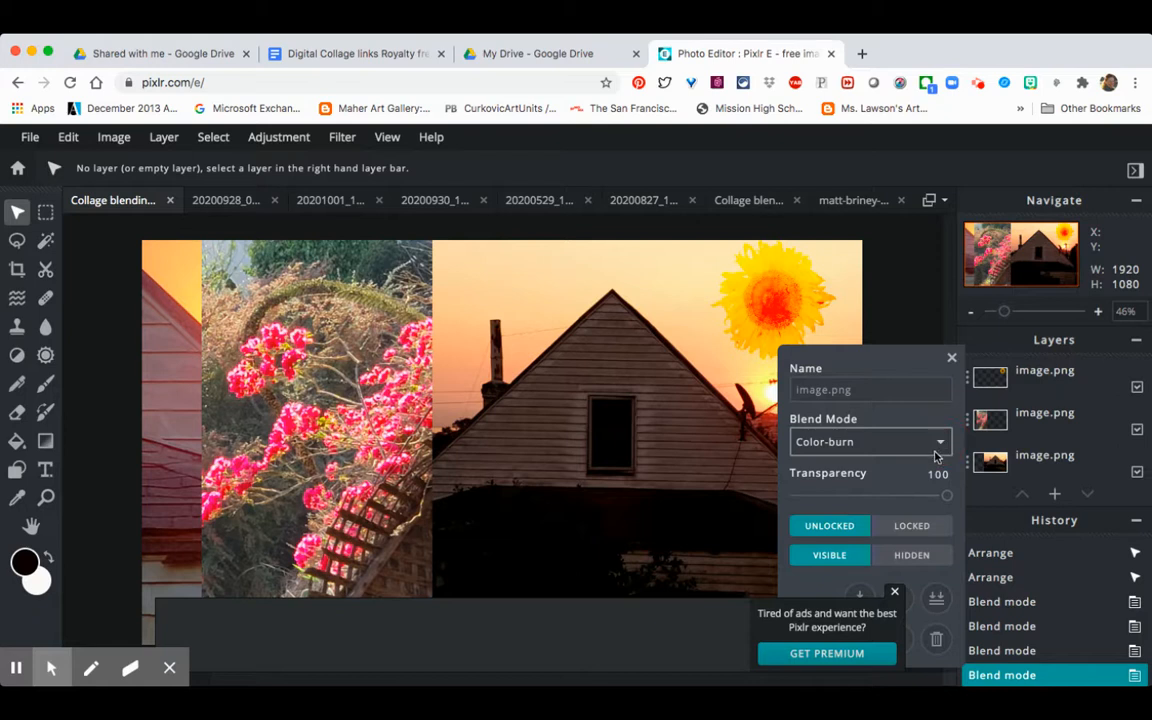
pyautogui.click(936, 456)
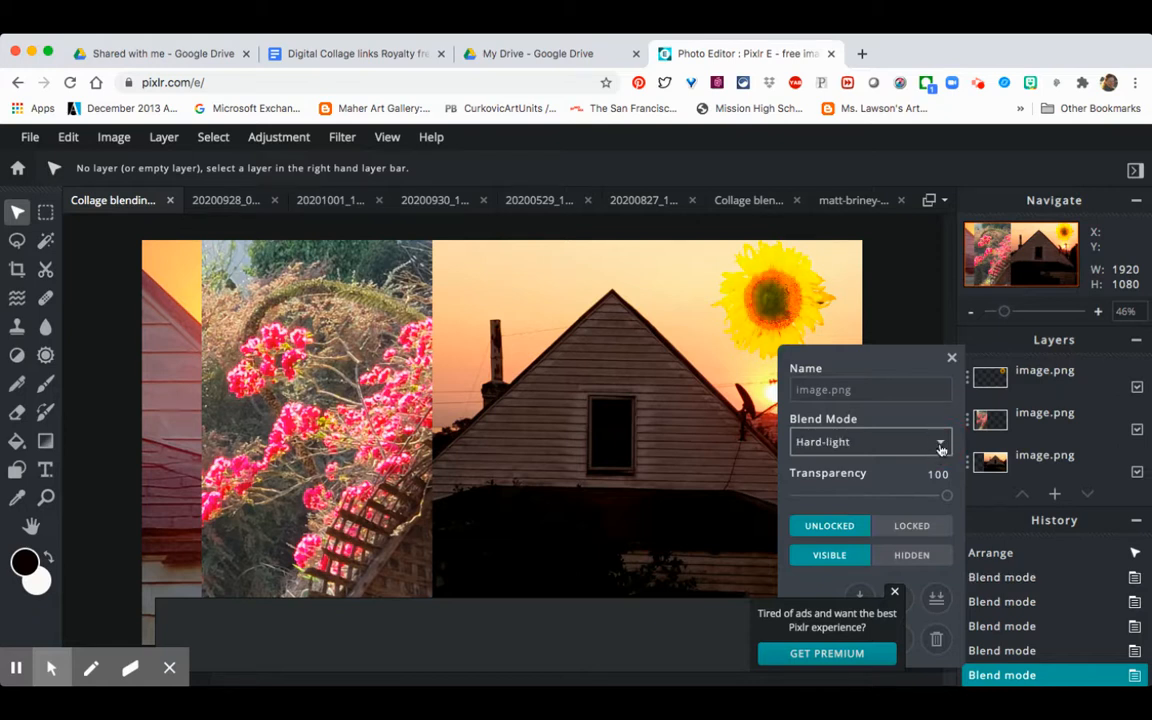
pyautogui.click(920, 478)
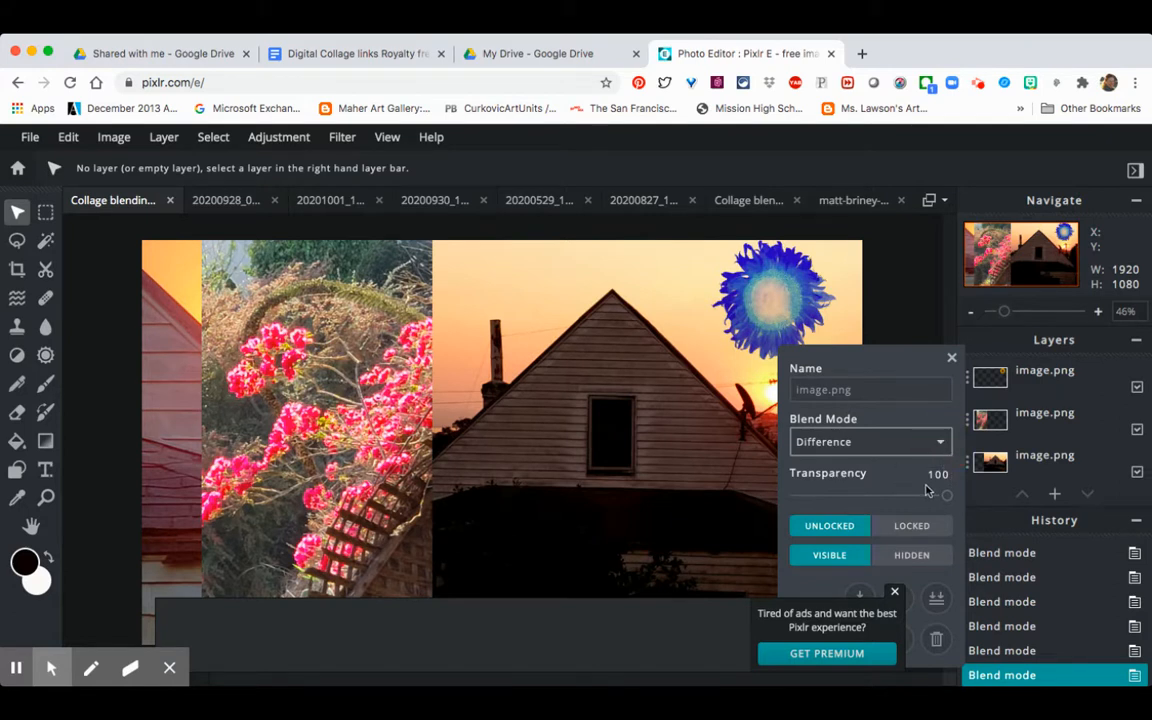
pyautogui.click(926, 490)
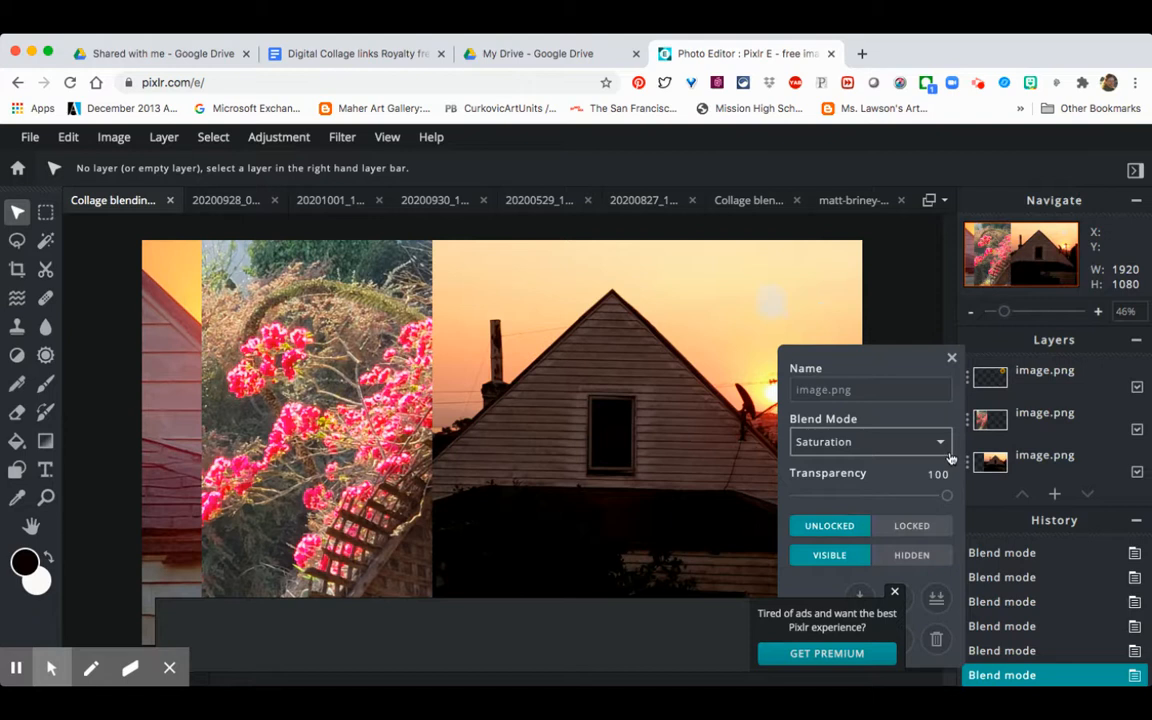
pyautogui.click(937, 464)
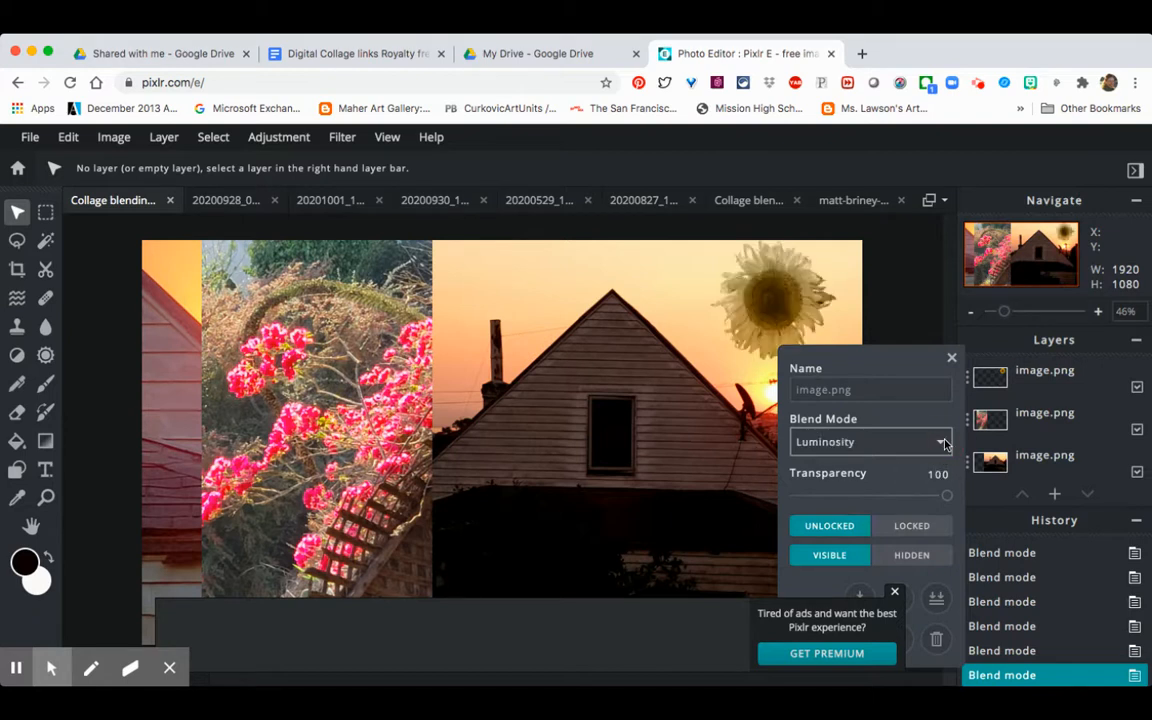
# - Set the sunflower layer's blend mode to Exclusion
pyautogui.click(918, 390)
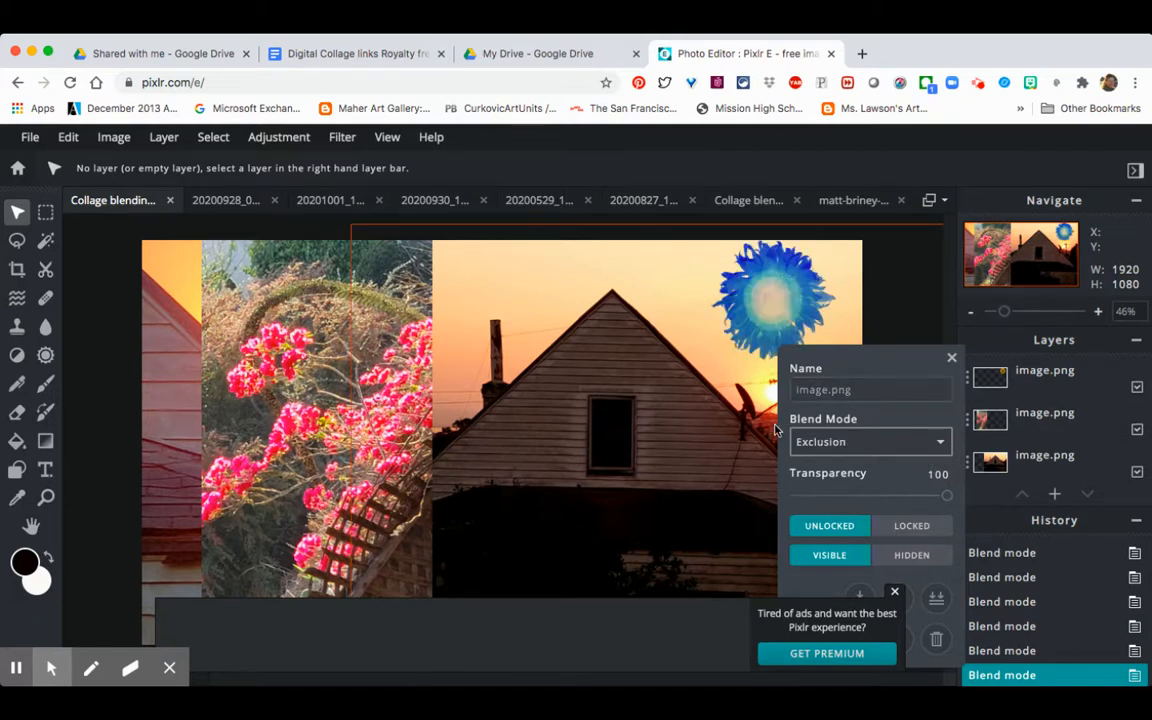
pyautogui.click(666, 420)
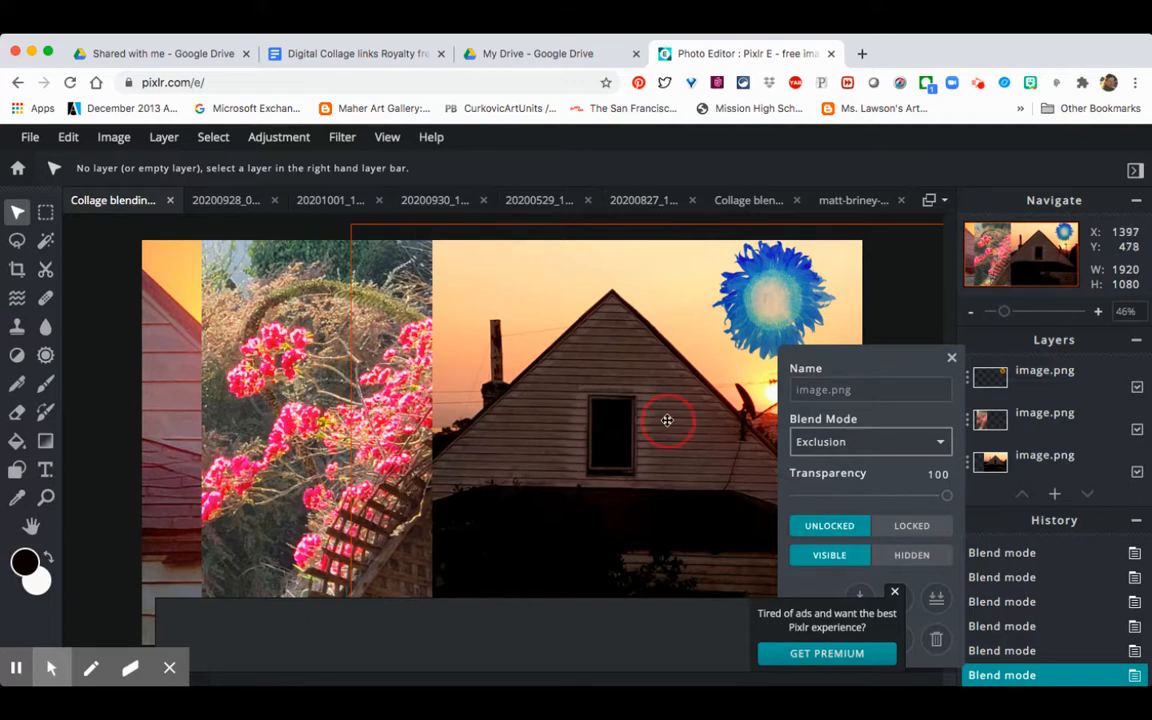
# - Scale the blossom layer to about 292 by 519 px and place it at left 262, top 0, against the sunset house photo
pyautogui.click(1055, 432)
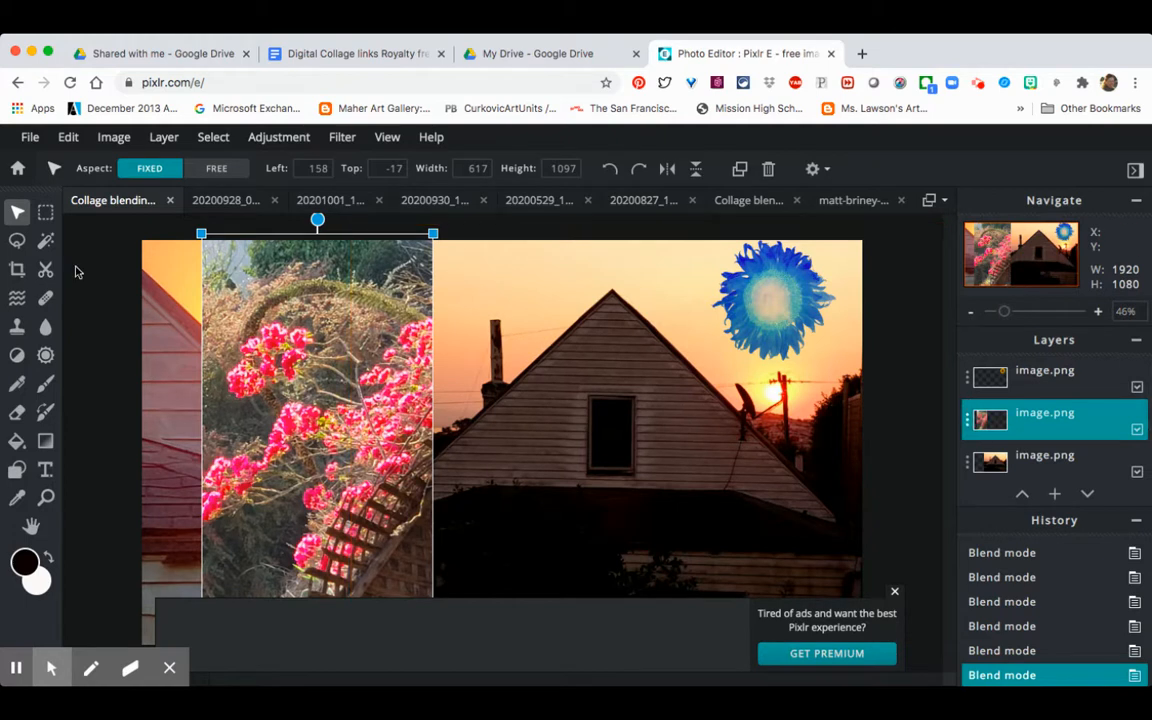
pyautogui.click(201, 233)
pyautogui.moveTo(201, 233); pyautogui.dragTo(350, 429)
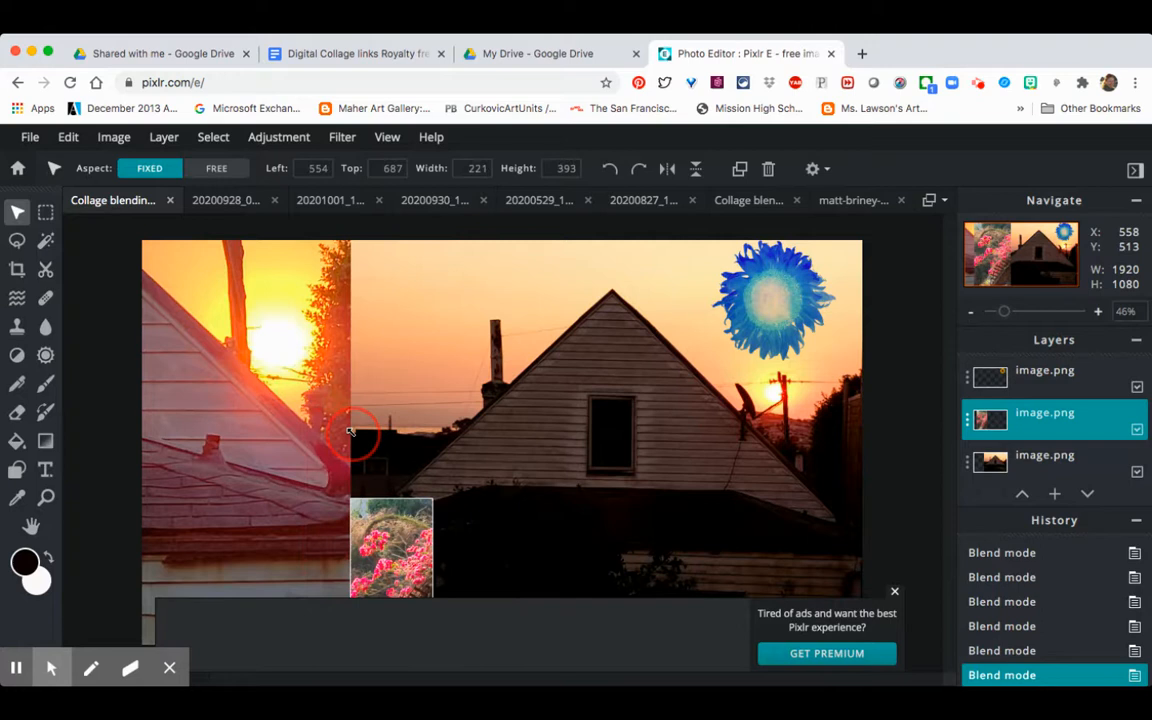
pyautogui.moveTo(360, 476); pyautogui.dragTo(261, 268)
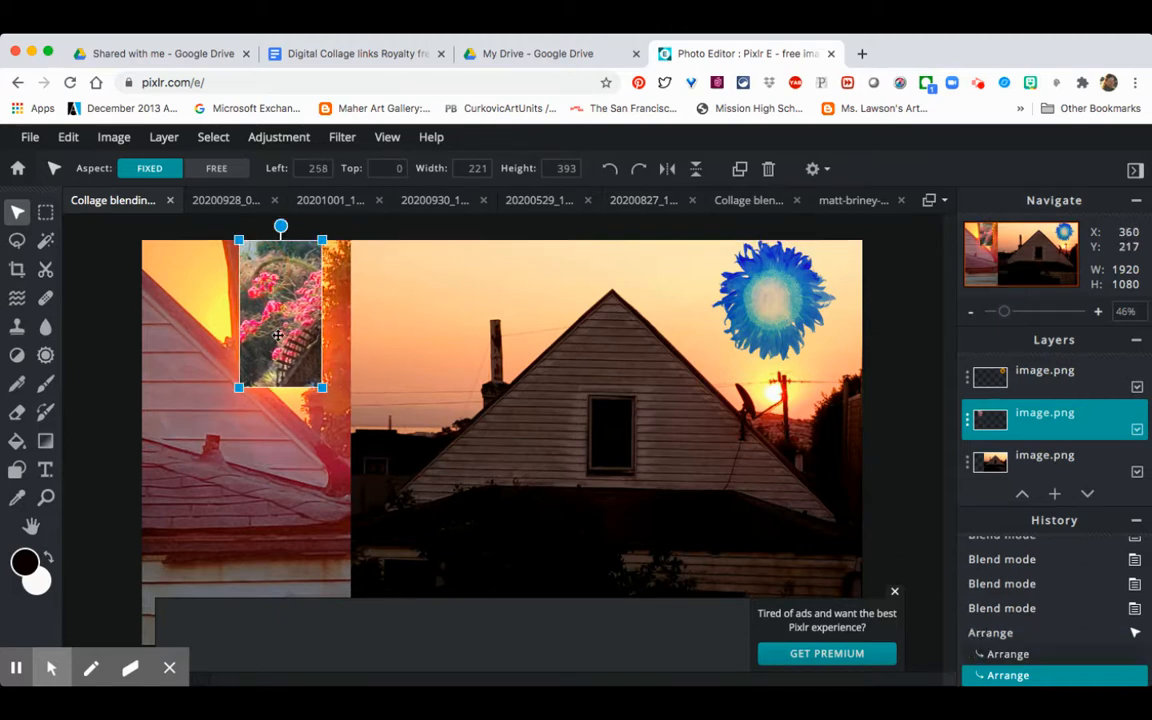
pyautogui.moveTo(321, 387); pyautogui.dragTo(349, 436)
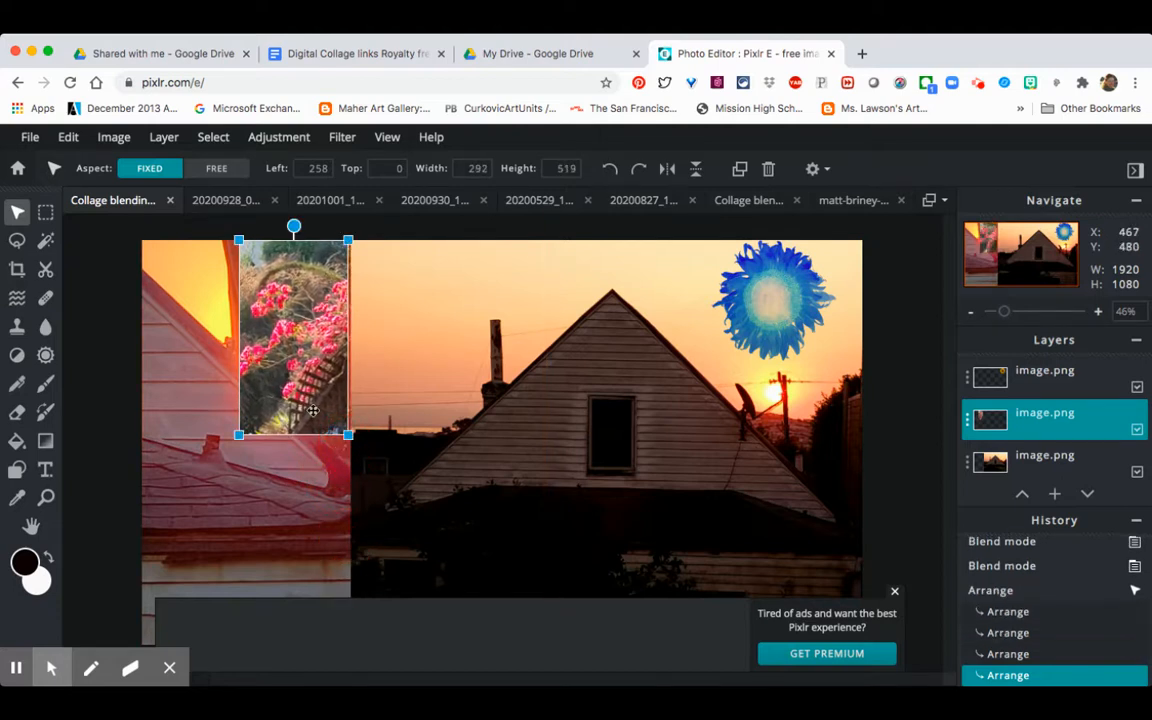
pyautogui.moveTo(293, 325); pyautogui.dragTo(295, 327)
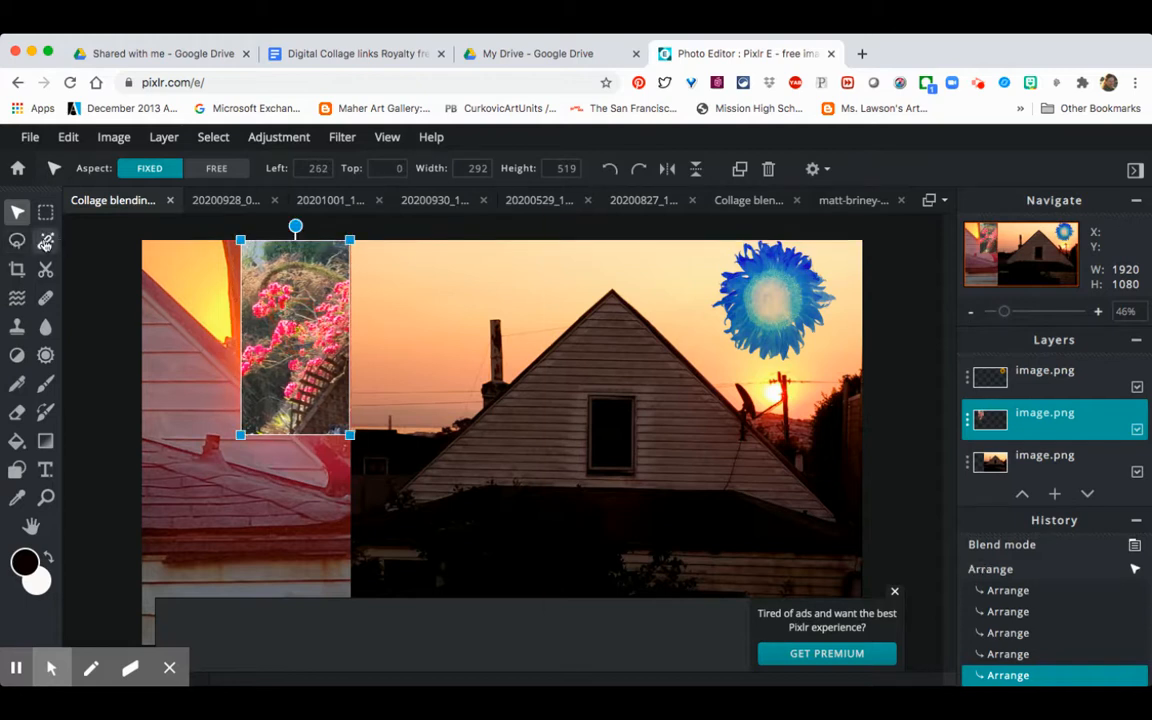
# - Lasso the blossom layer's lower-left corner along the pink house's roof edge, delete that area and deselect
pyautogui.click(18, 240)
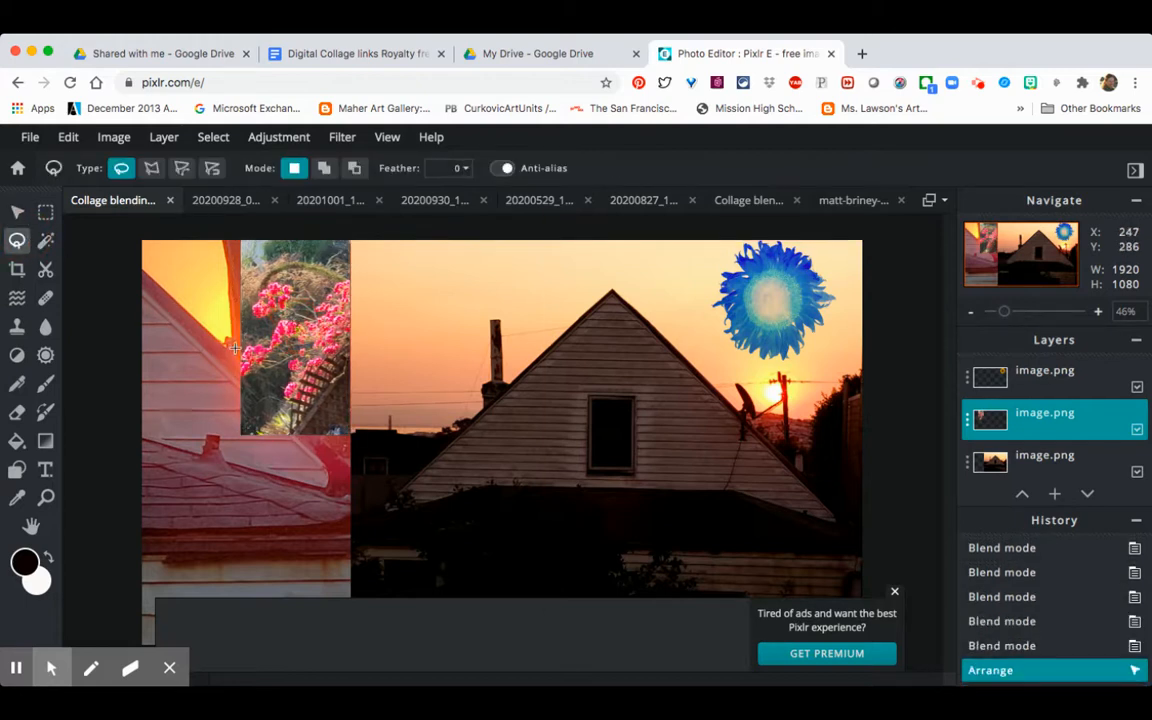
pyautogui.moveTo(229, 349)
pyautogui.mouseDown()
pyautogui.moveTo(322, 442)
pyautogui.moveTo(312, 457)
pyautogui.moveTo(255, 460)
pyautogui.moveTo(213, 420)
pyautogui.moveTo(232, 355)
pyautogui.mouseUp()
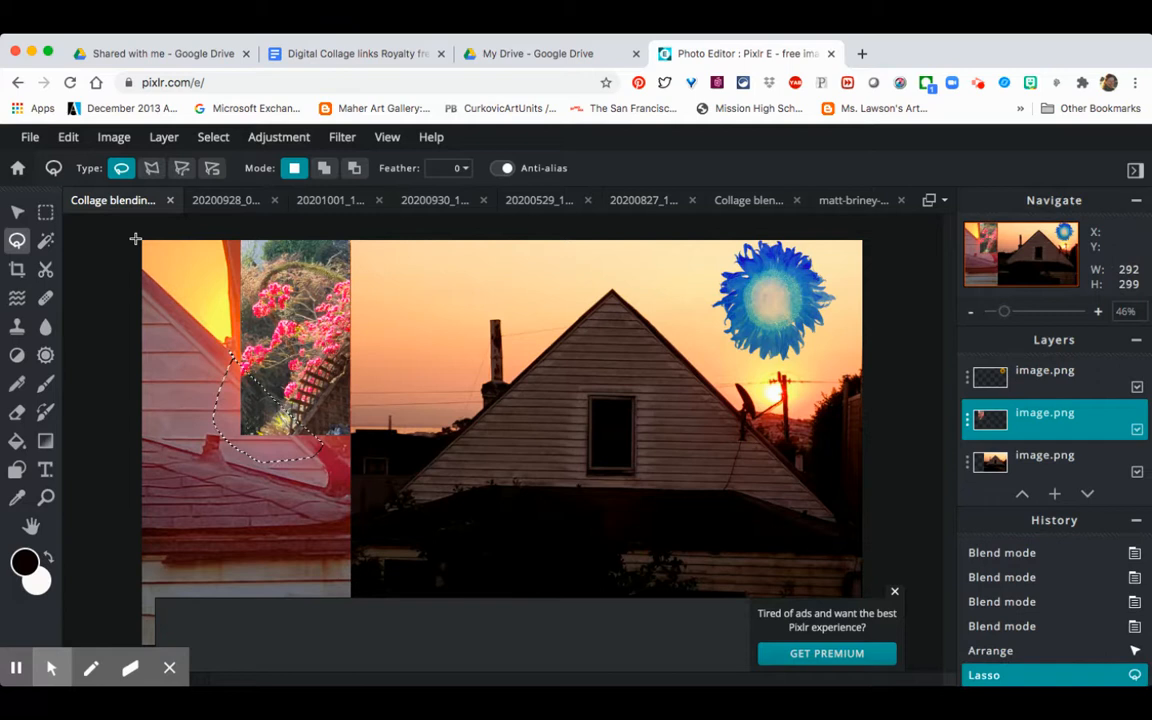
pyautogui.press('Delete')
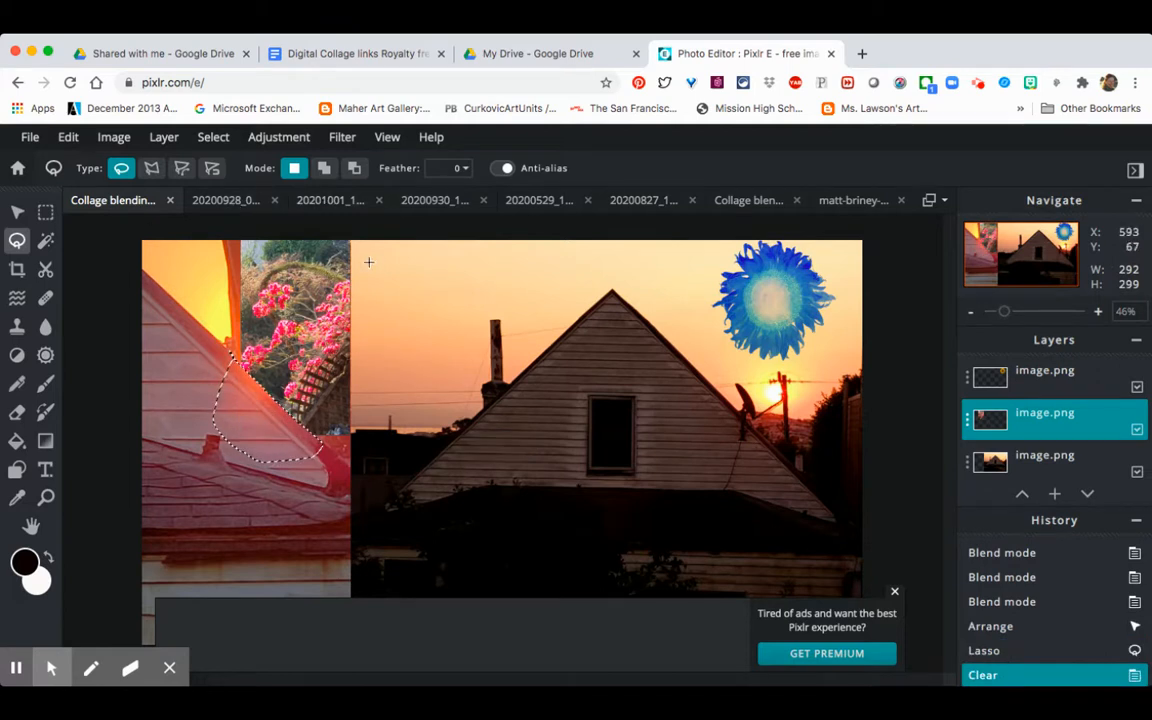
pyautogui.hotkey('ctrl', 'd')
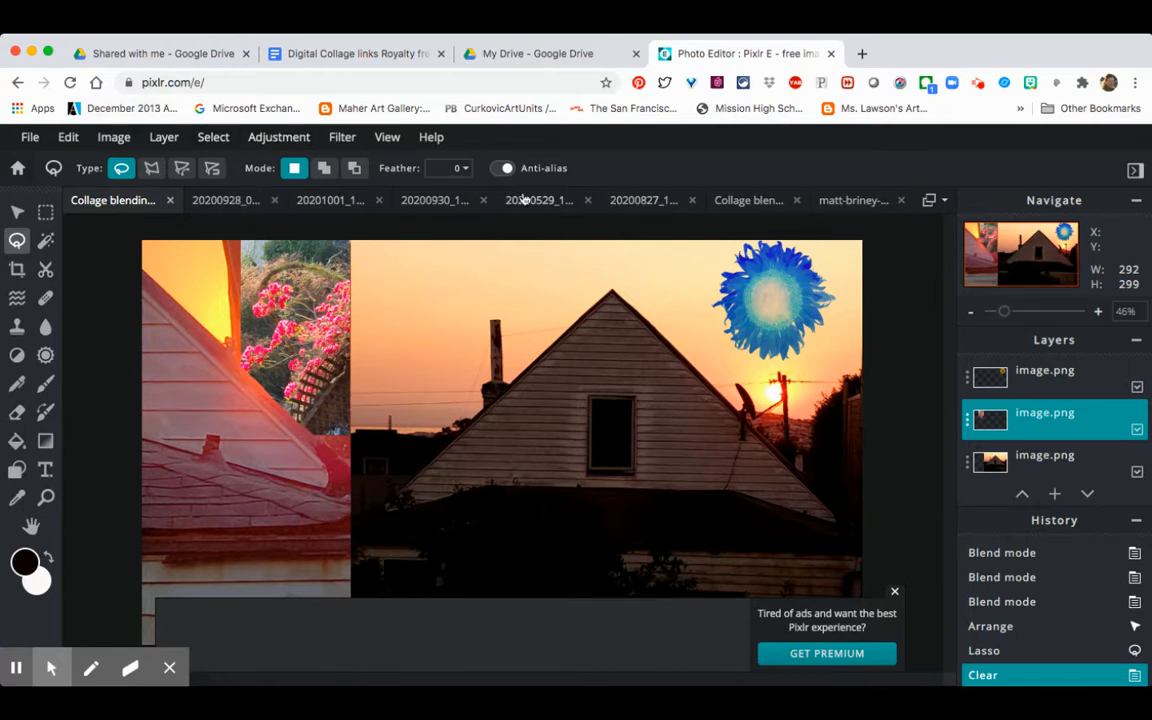
# - Apply the Dehaze filter to the blossom layer with an amount of 80
pyautogui.click(344, 138)
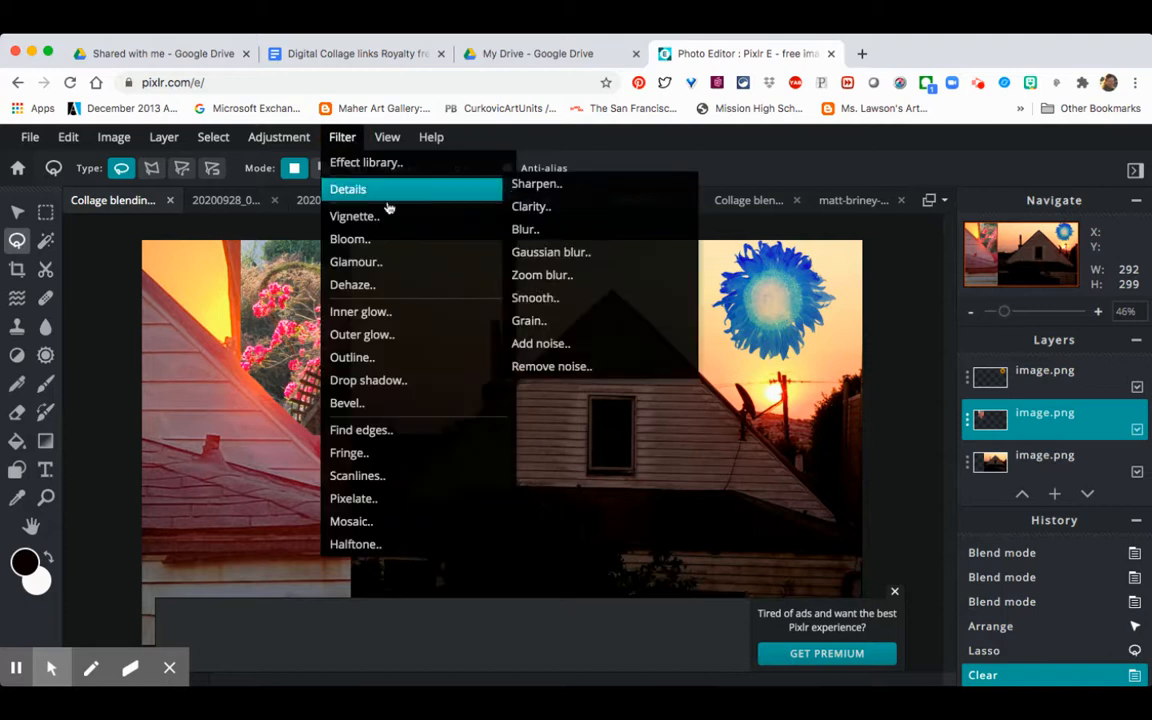
pyautogui.click(398, 286)
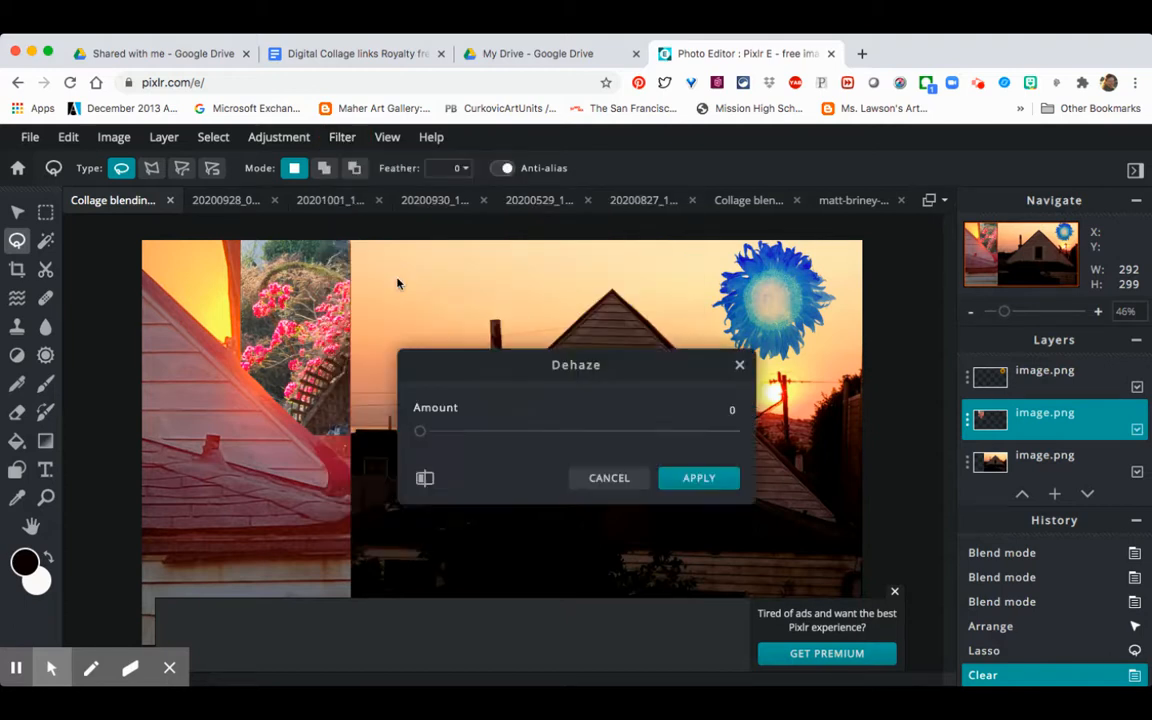
pyautogui.click(438, 432)
pyautogui.moveTo(438, 432); pyautogui.dragTo(670, 446)
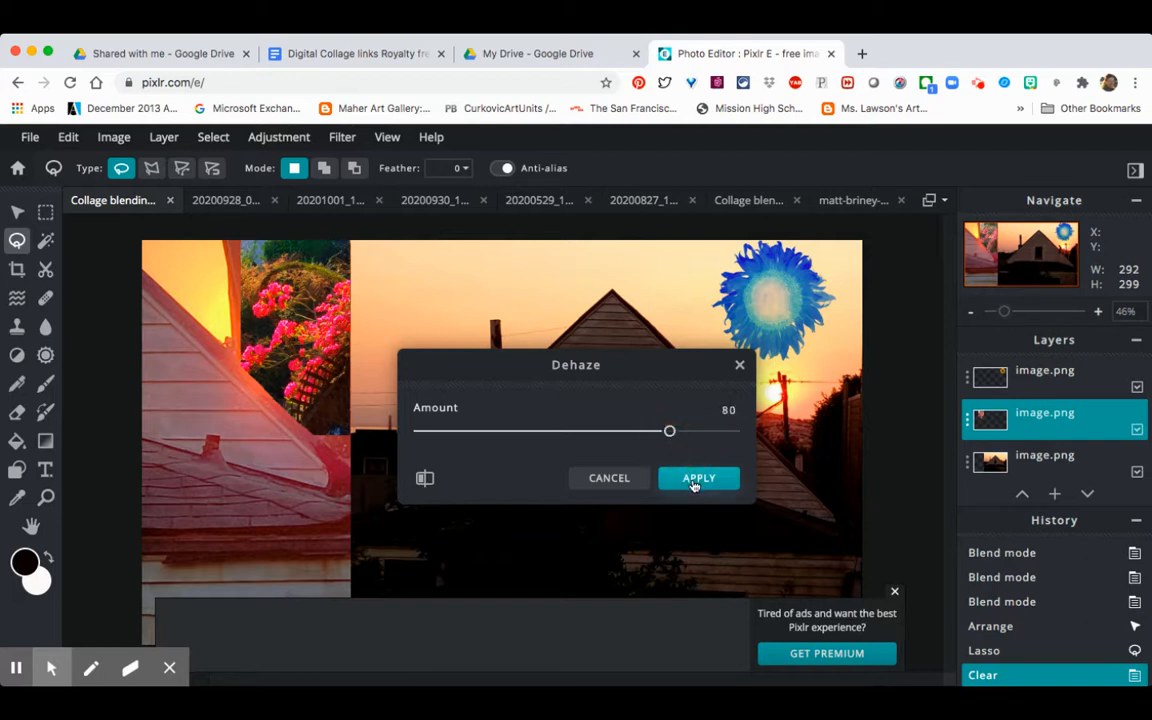
pyautogui.click(698, 479)
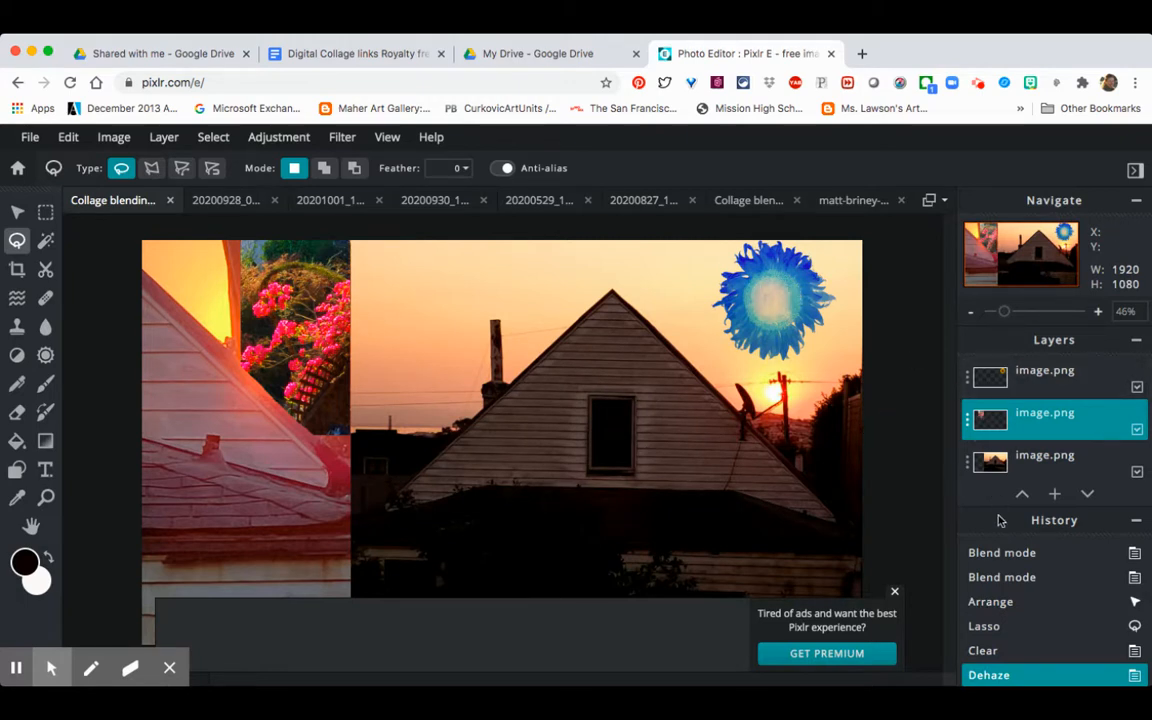
# - Try the Darken blend mode on the blossom layer, set it to Color-burn and lower the transparency to 43
pyautogui.click(966, 422)
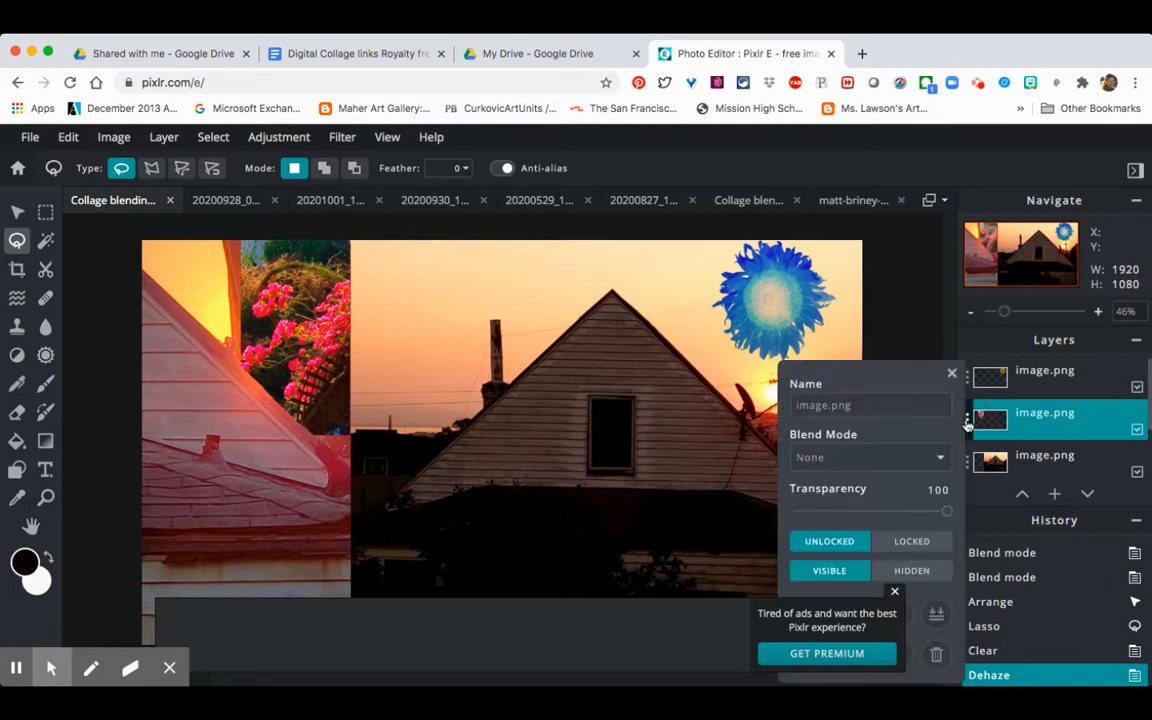
pyautogui.click(936, 461)
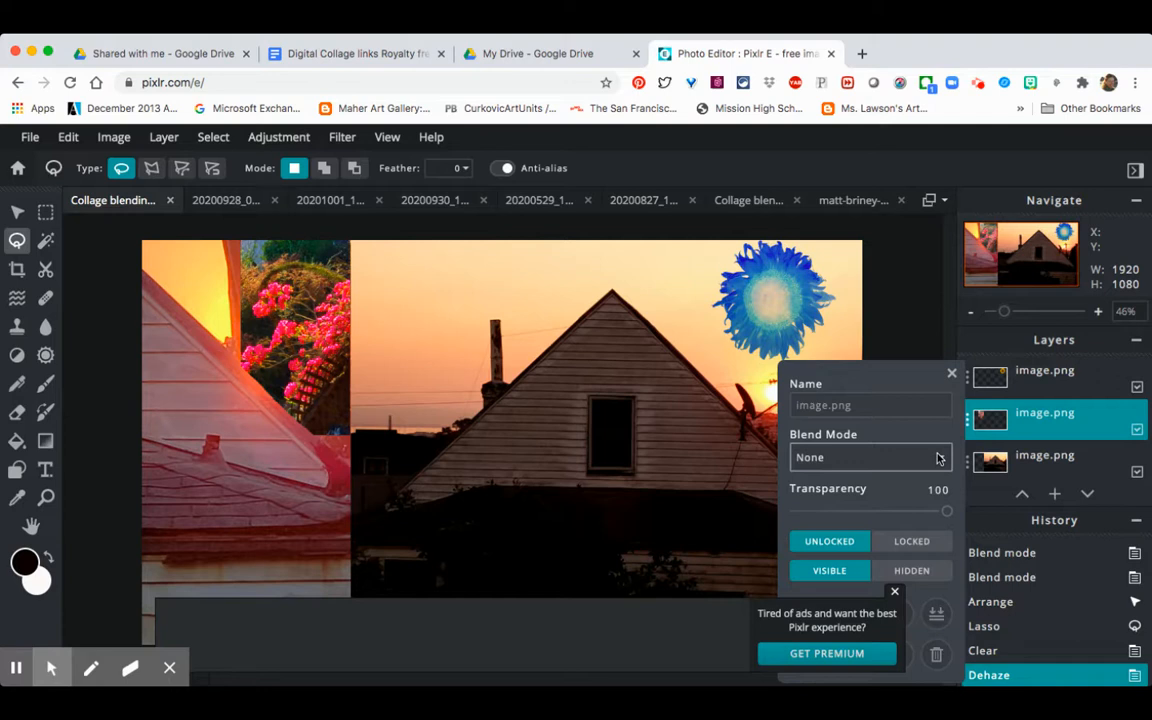
pyautogui.click(896, 503)
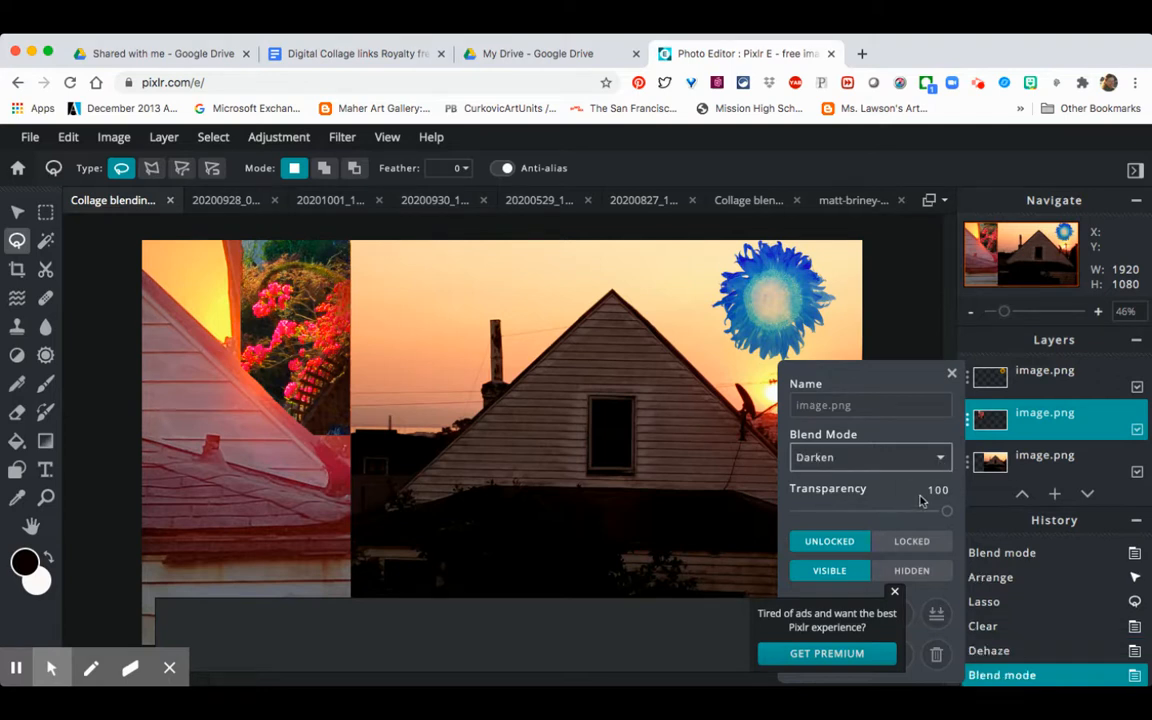
pyautogui.click(921, 501)
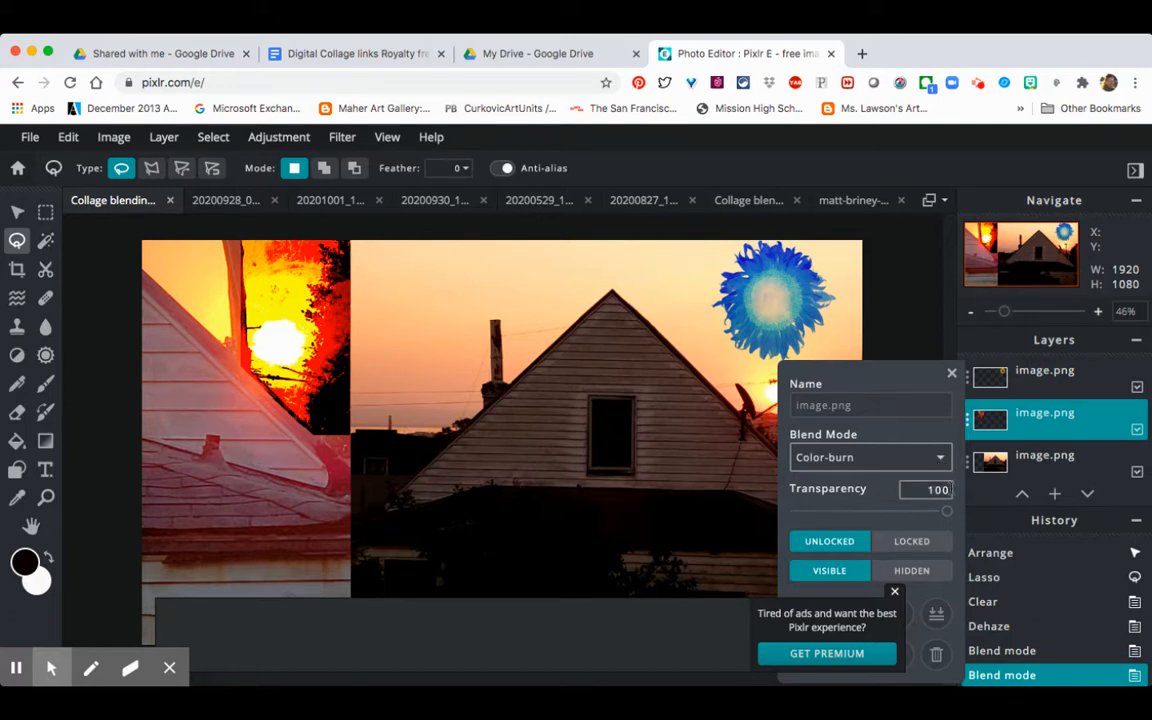
pyautogui.moveTo(946, 511)
pyautogui.mouseDown()
pyautogui.moveTo(828, 511)
pyautogui.moveTo(861, 511)
pyautogui.mouseUp()
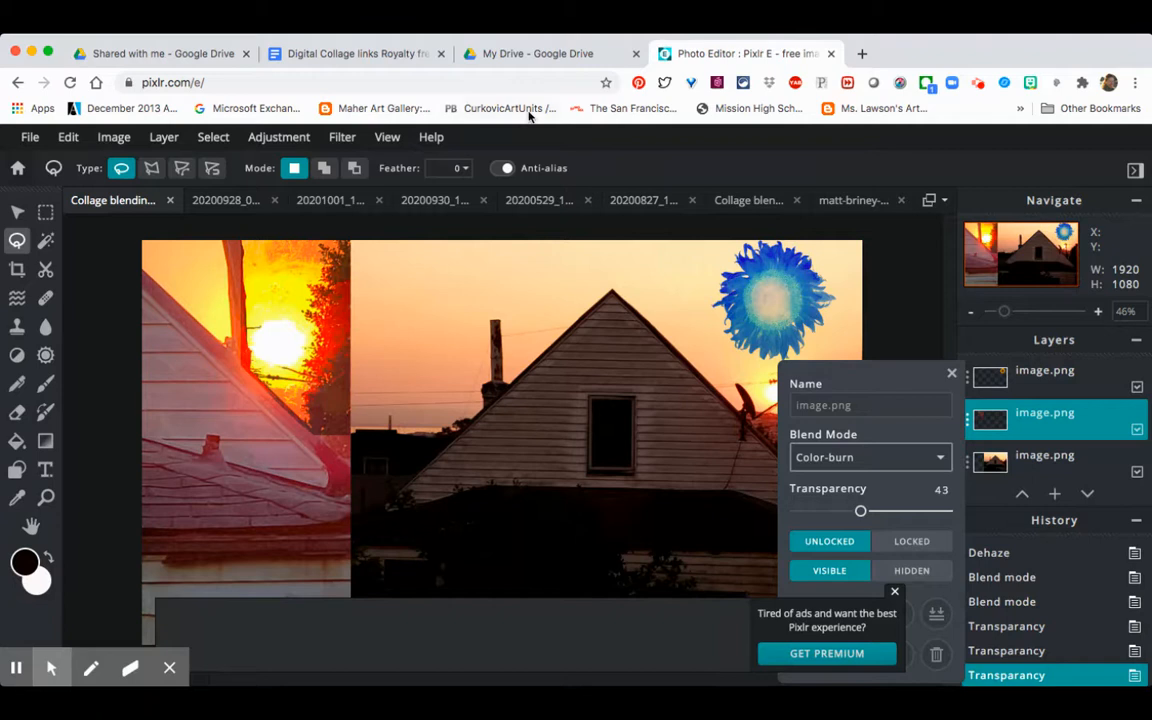
# - Open the green and cream paint texture photo from disk, resized to Full HD at 1448 x 1920 px
pyautogui.click(30, 137)
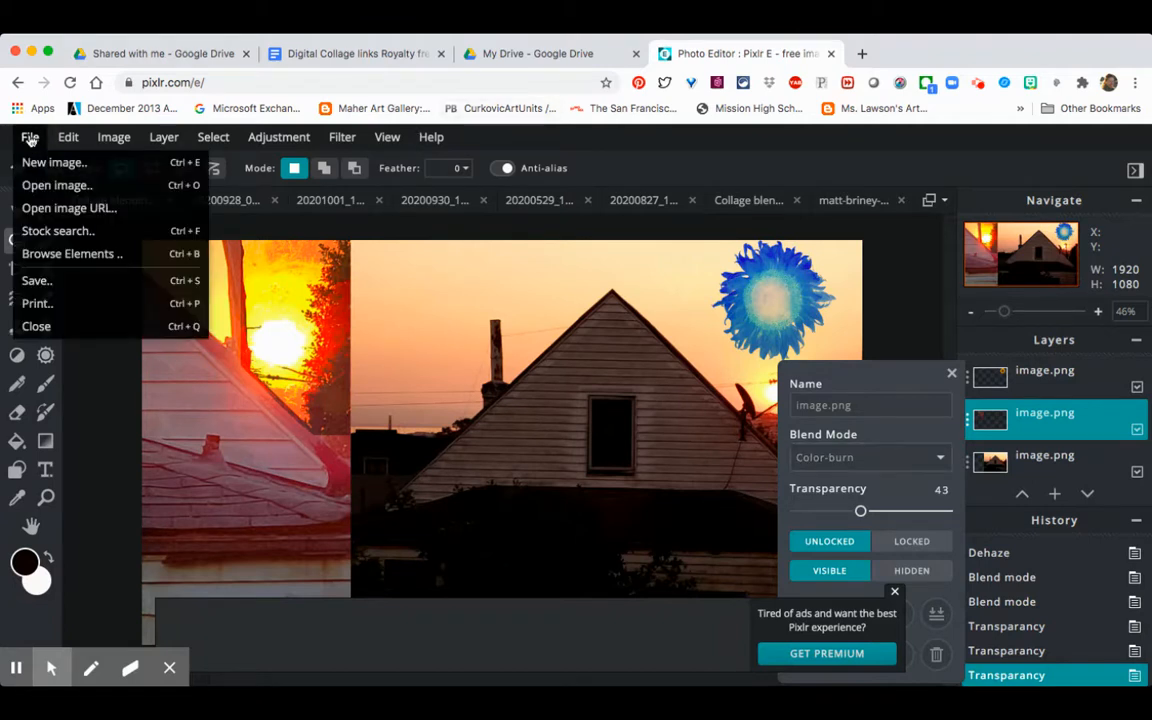
pyautogui.click(54, 185)
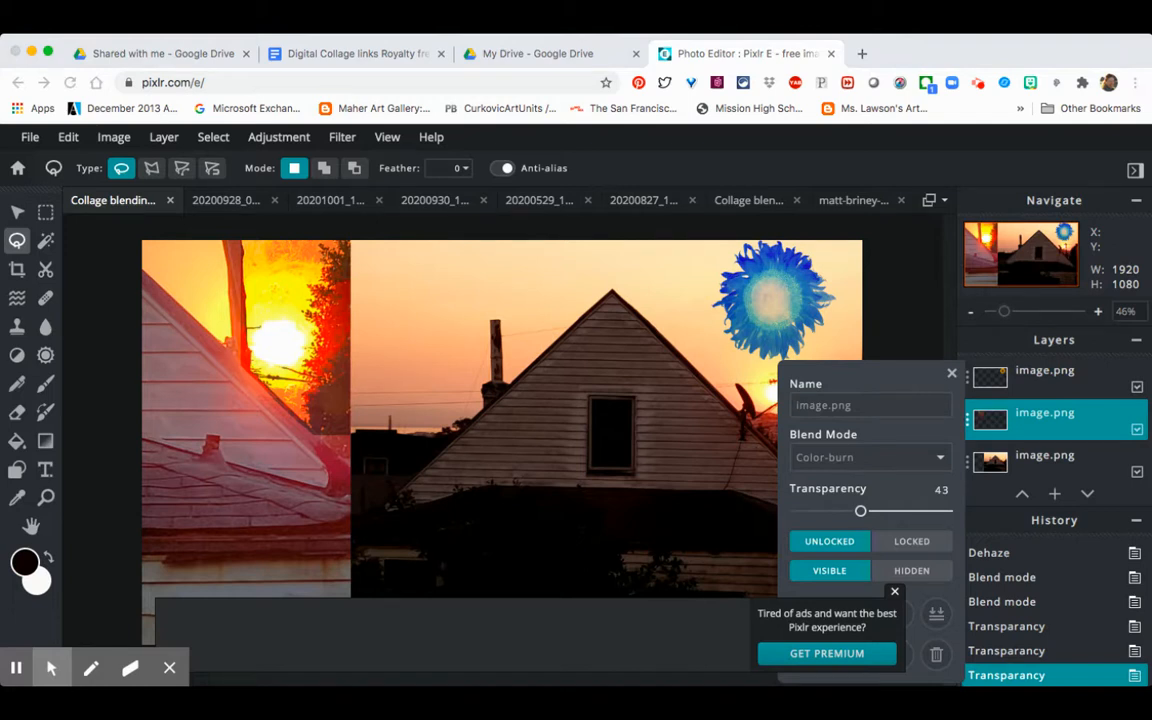
pyautogui.click(984, 501)
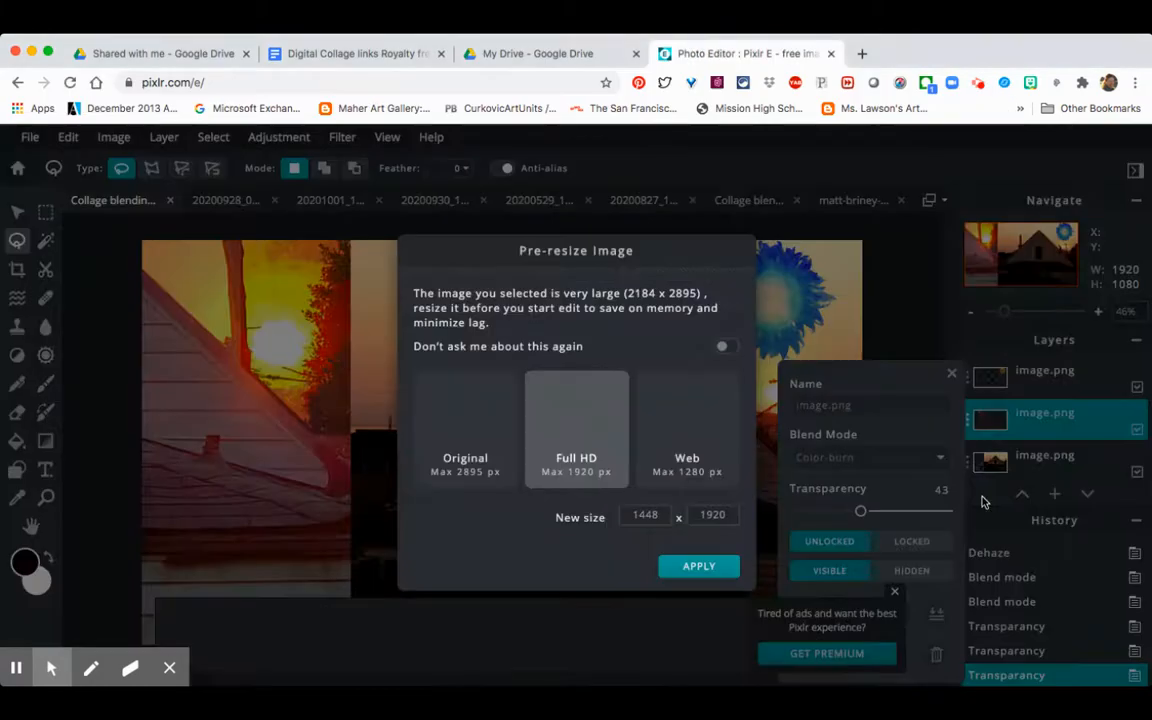
pyautogui.click(693, 567)
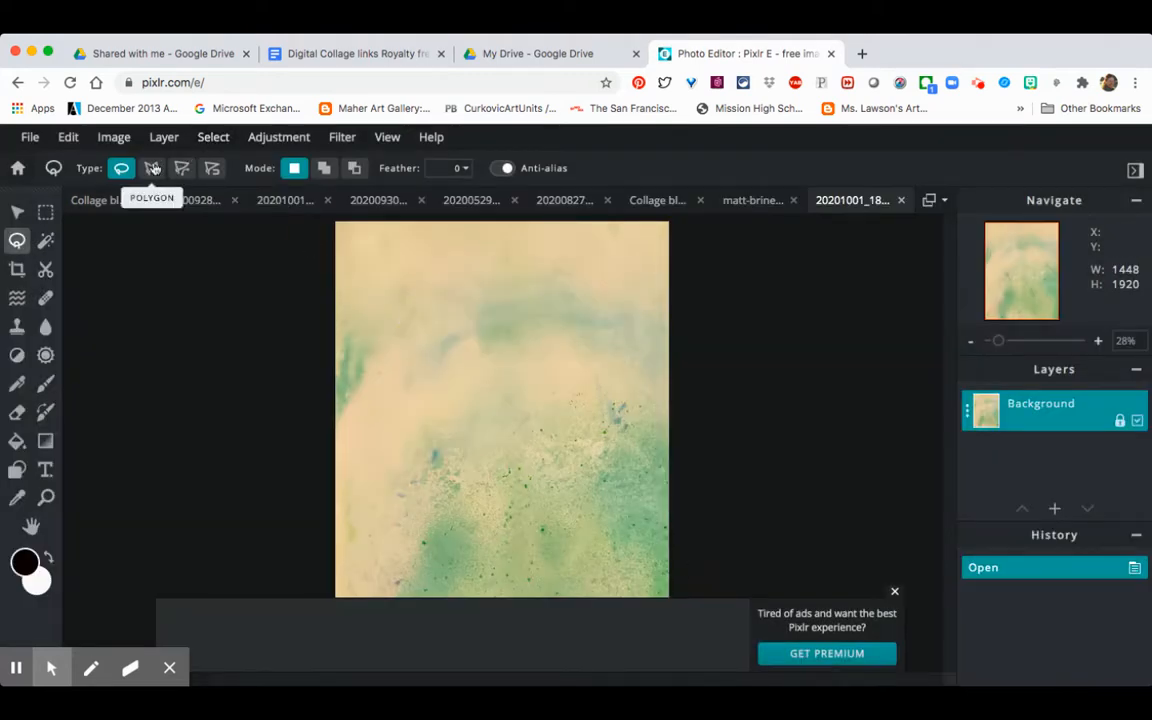
# - Rotate the paint texture image clockwise into landscape orientation
pyautogui.click(74, 139)
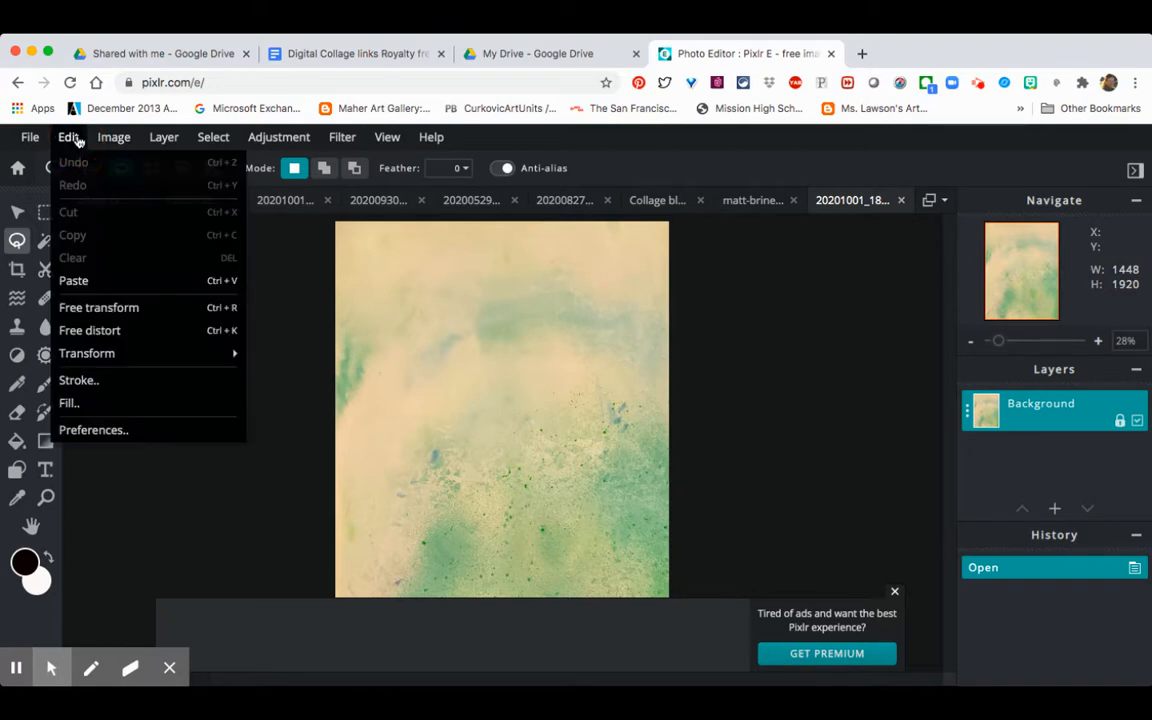
pyautogui.moveTo(114, 138)
pyautogui.moveTo(168, 208)
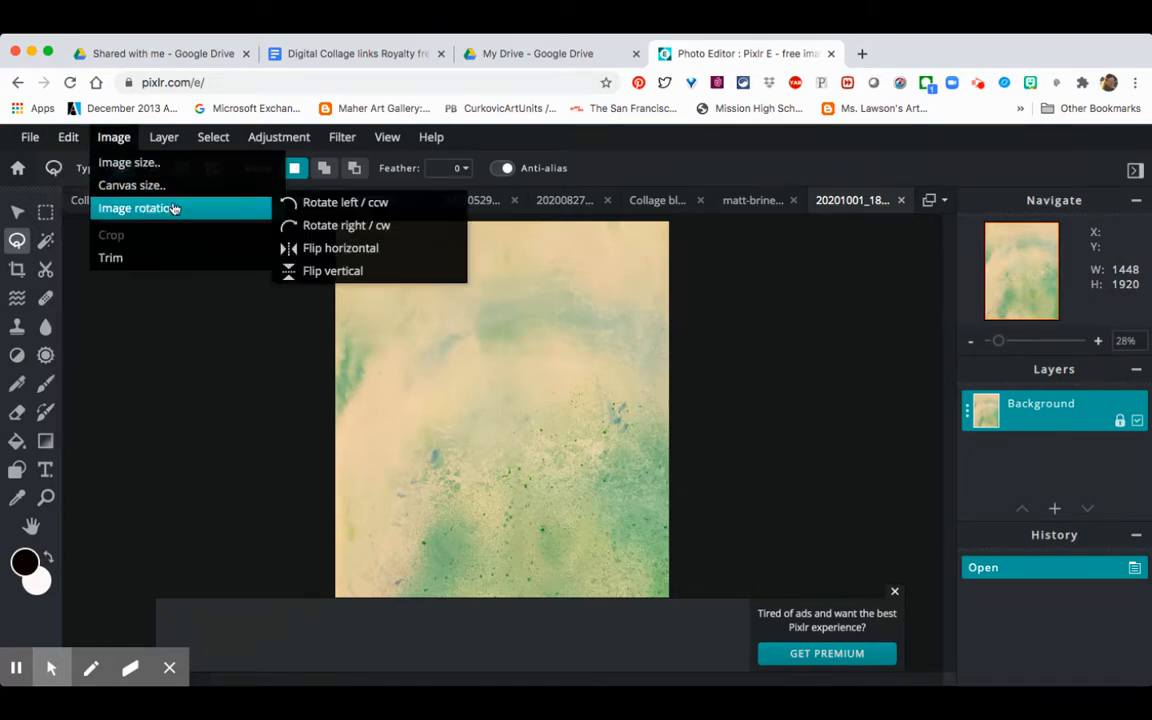
pyautogui.click(306, 227)
pyautogui.scroll(3, 432, 260)
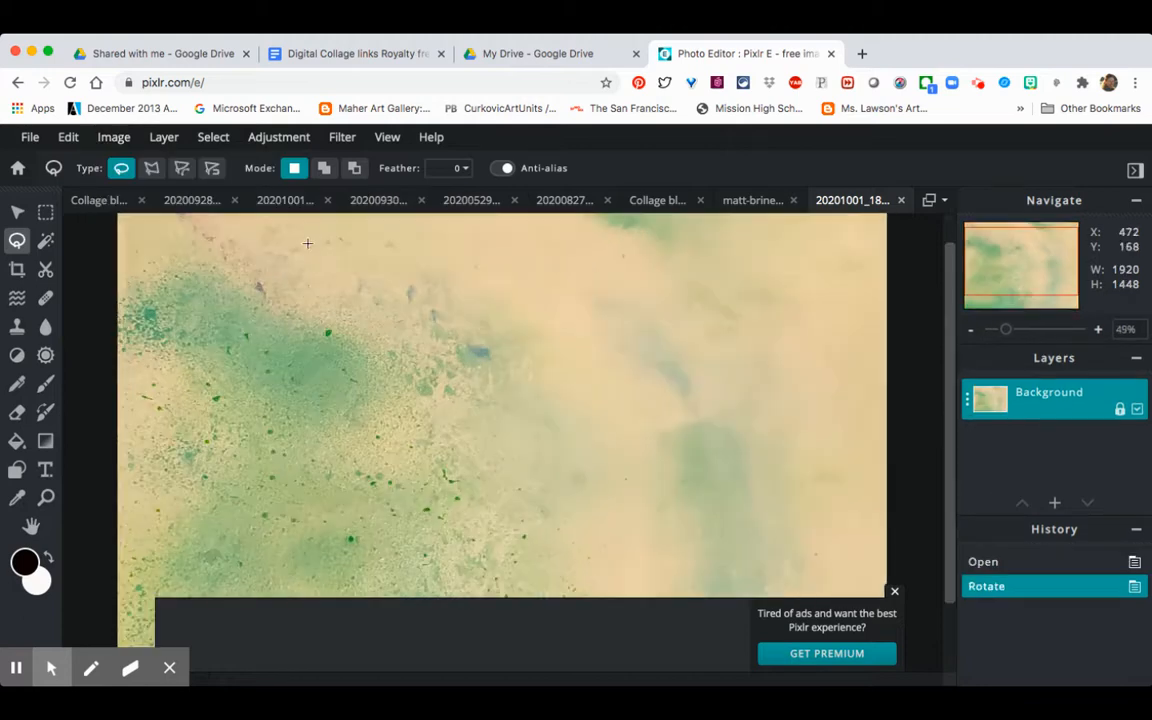
# - Copy the entire paint texture image and paste it into the collage document as a new layer
pyautogui.press('super+a')
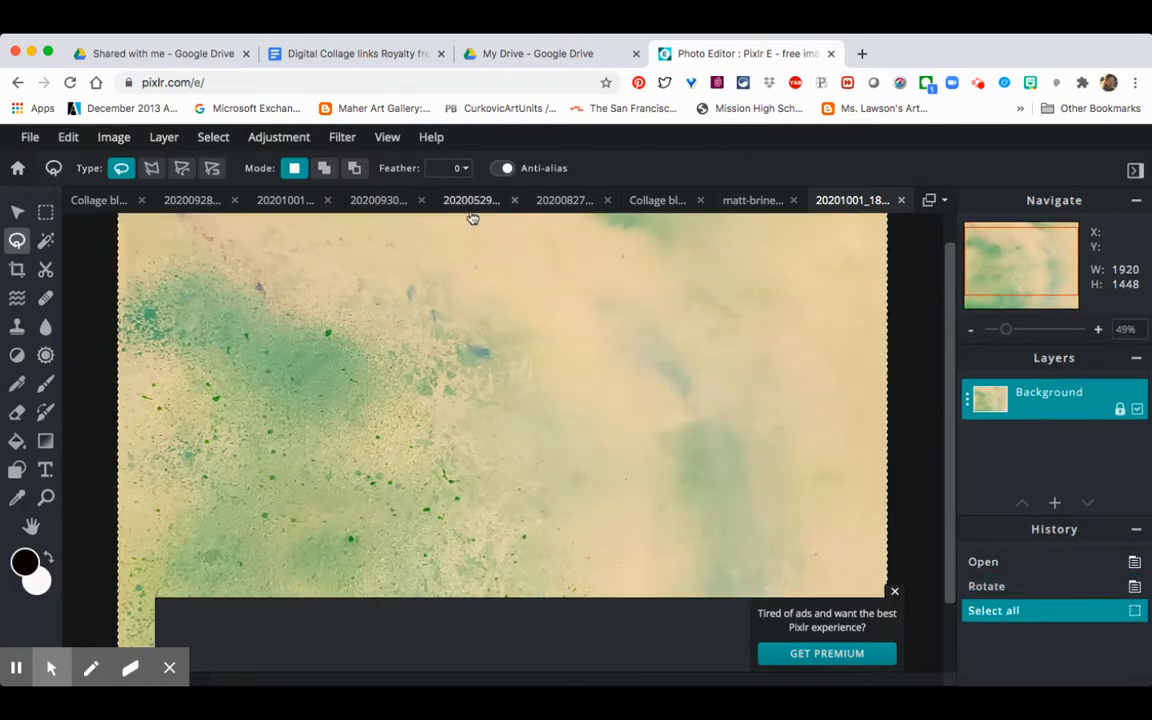
pyautogui.press('super+c')
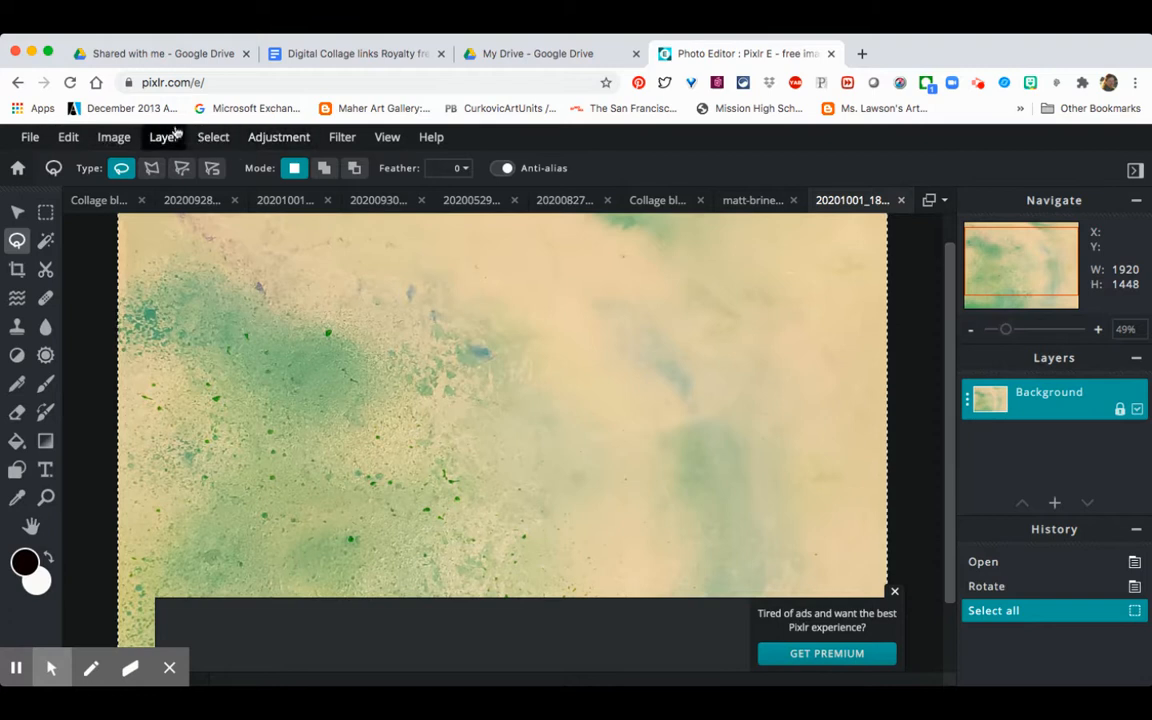
pyautogui.click(100, 201)
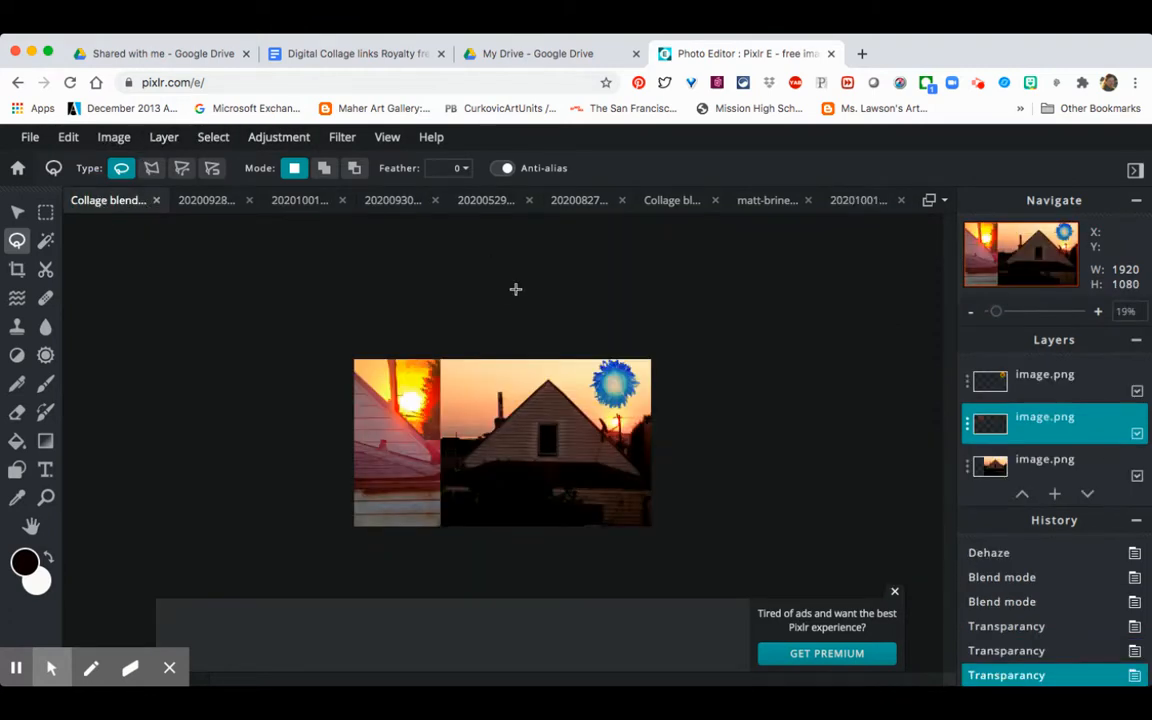
pyautogui.press('super+v')
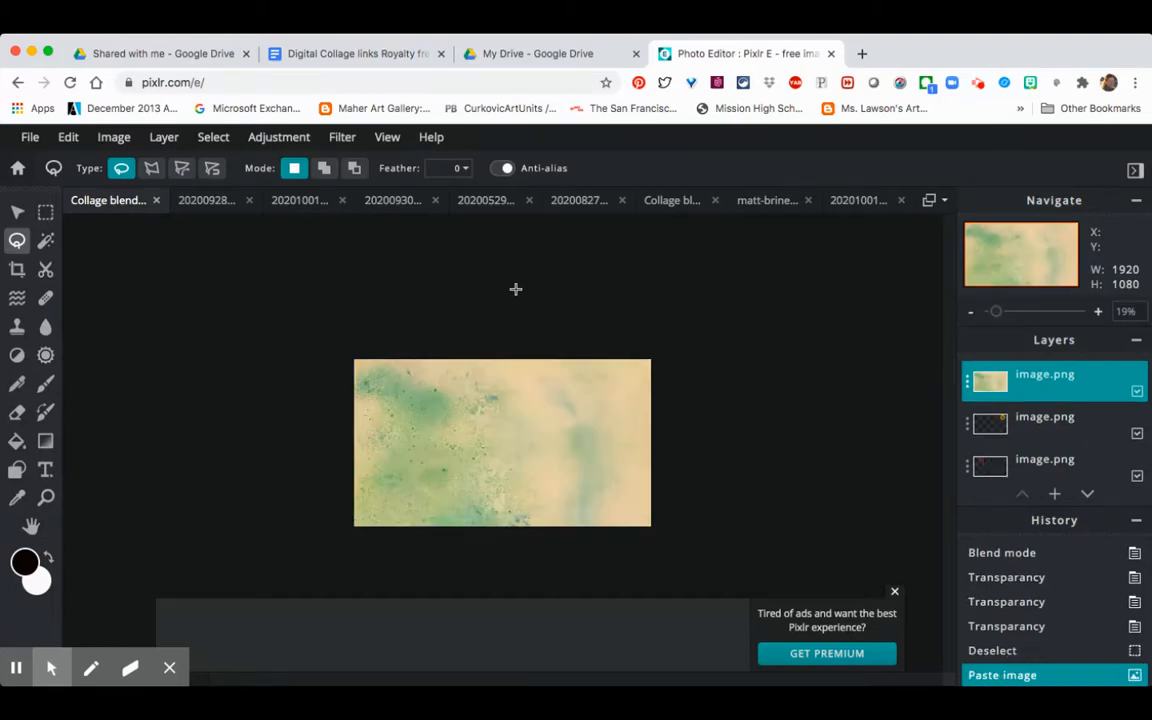
# - Move the paint texture layer down the stack beneath all photo layers, directly above Layer1
pyautogui.moveTo(1083, 387); pyautogui.dragTo(1083, 465)
pyautogui.scroll(-2, 1083, 467)
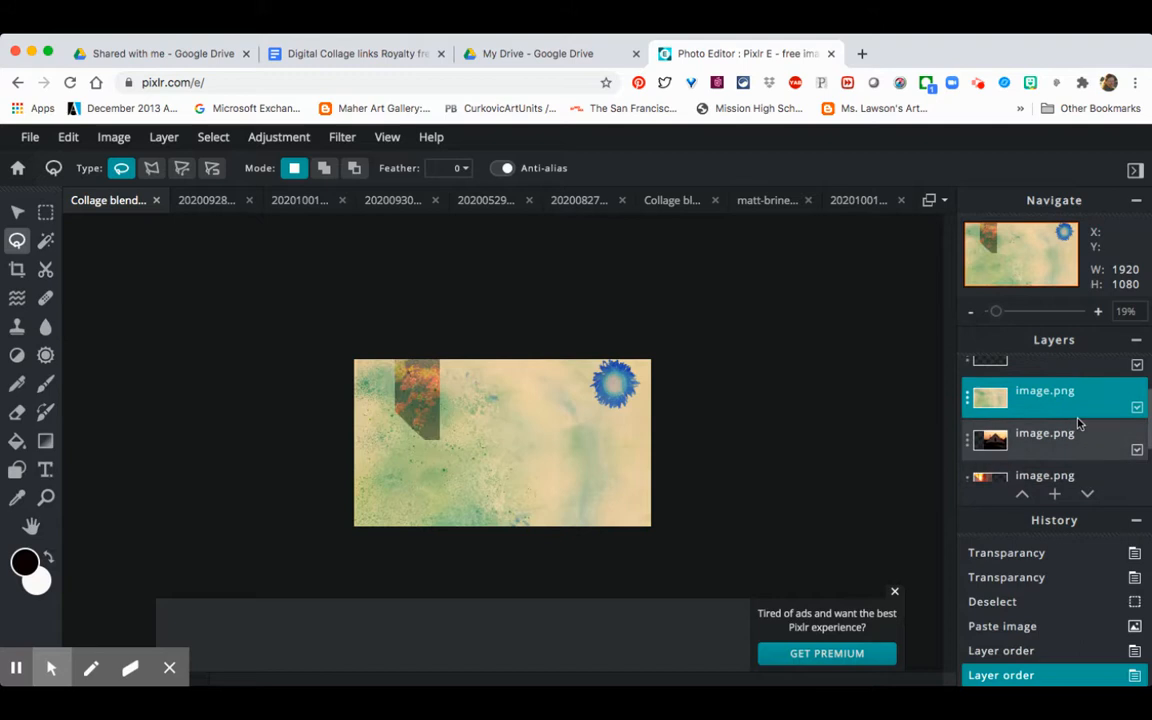
pyautogui.moveTo(1075, 404); pyautogui.dragTo(1071, 453)
pyautogui.scroll(-2, 1074, 445)
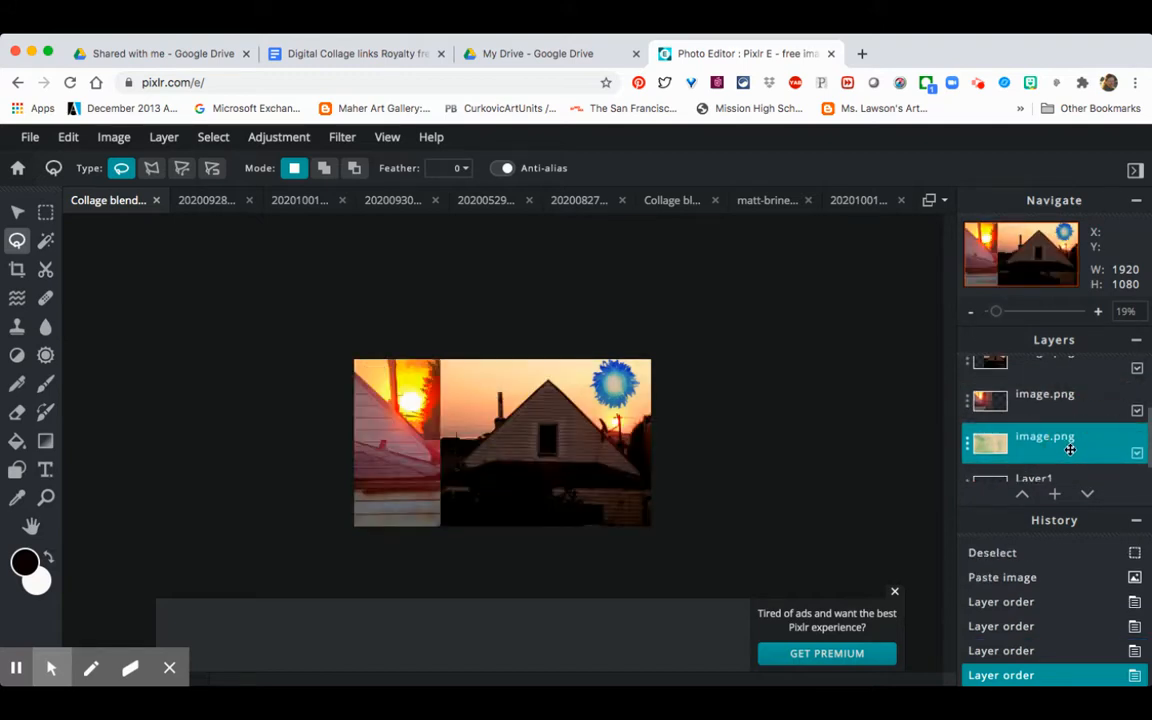
pyautogui.scroll(-1, 1071, 453)
pyautogui.scroll(-1, 1071, 454)
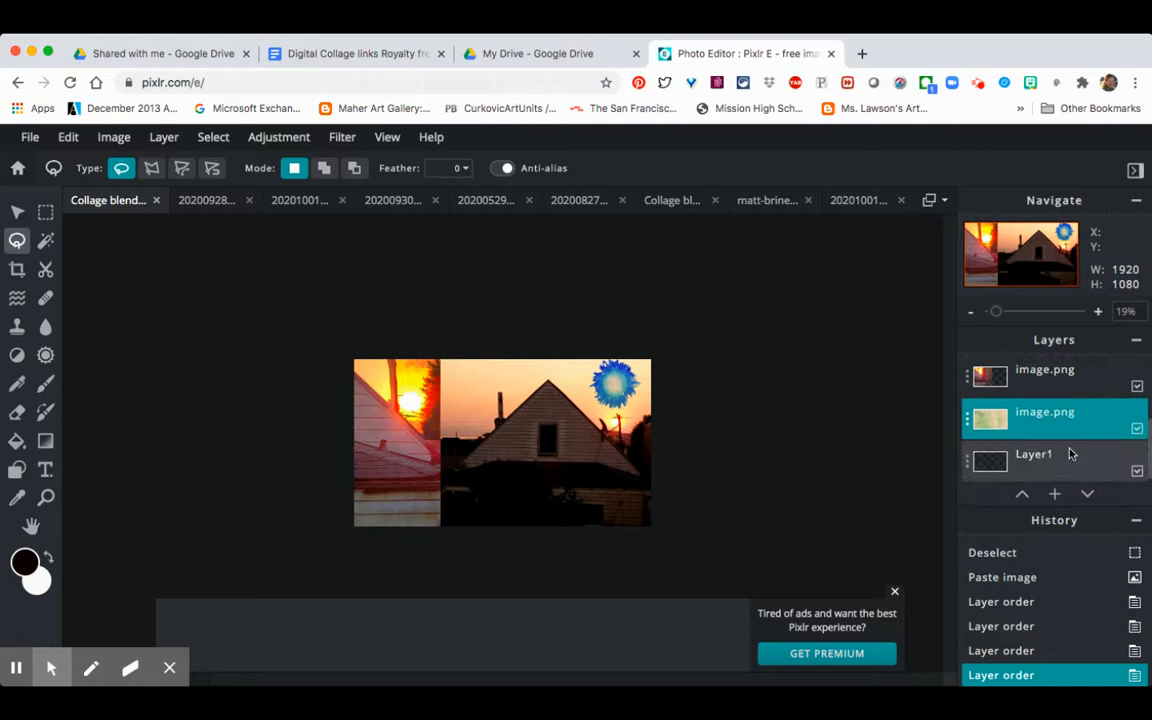
# - Try the Screen blend mode on the pink house layer directly above the texture, then set it to Darken
pyautogui.click(1061, 367)
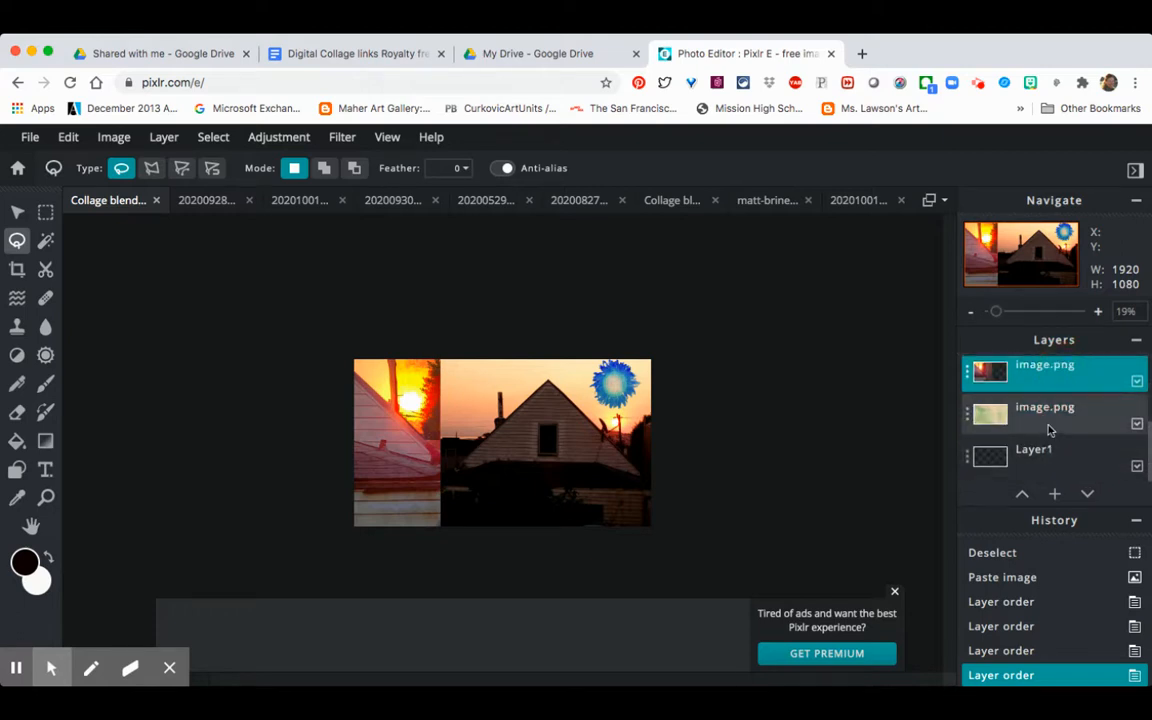
pyautogui.click(969, 373)
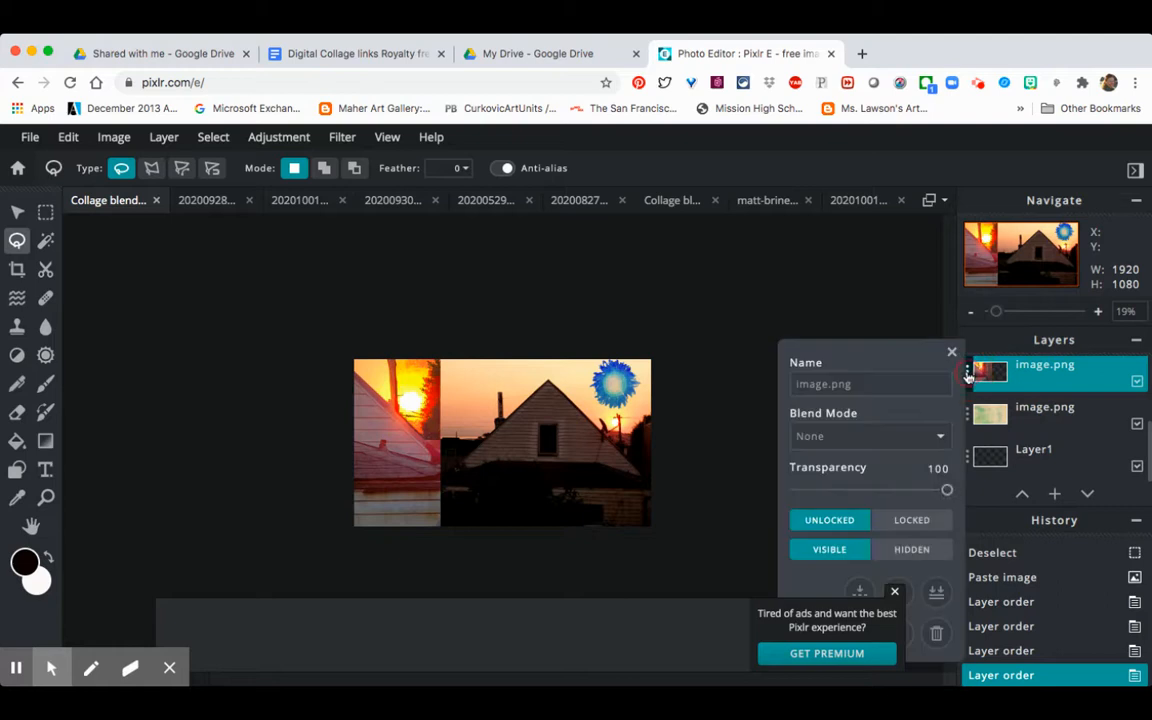
pyautogui.click(917, 468)
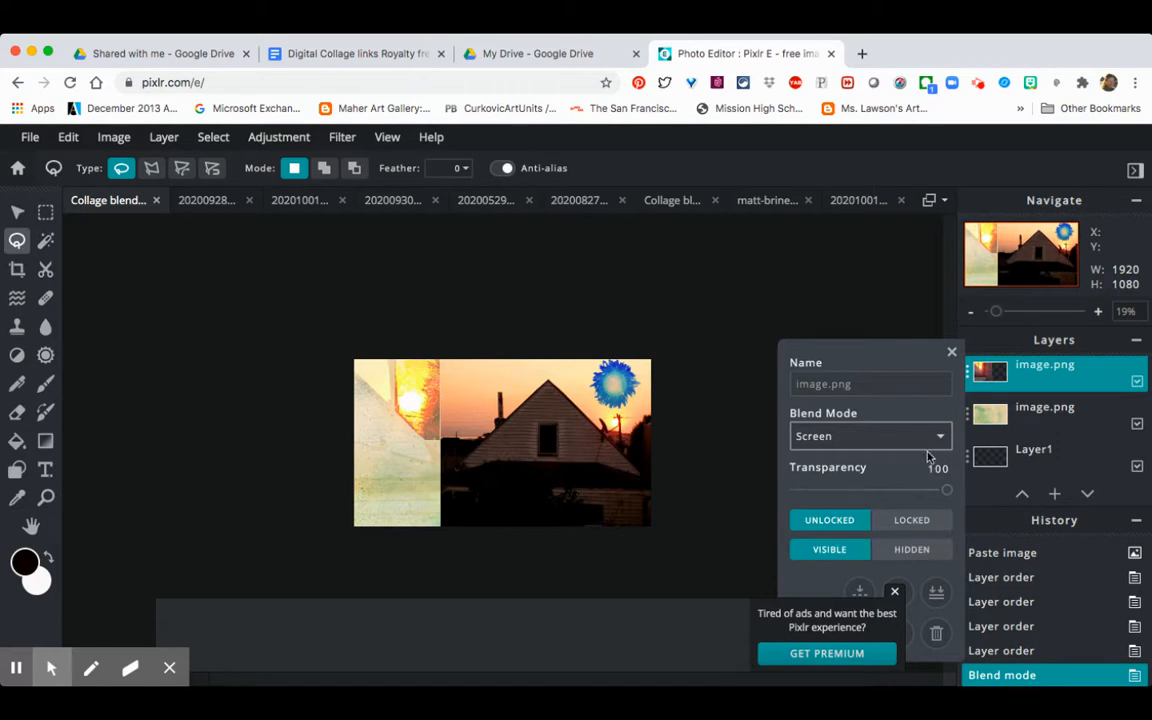
pyautogui.click(928, 453)
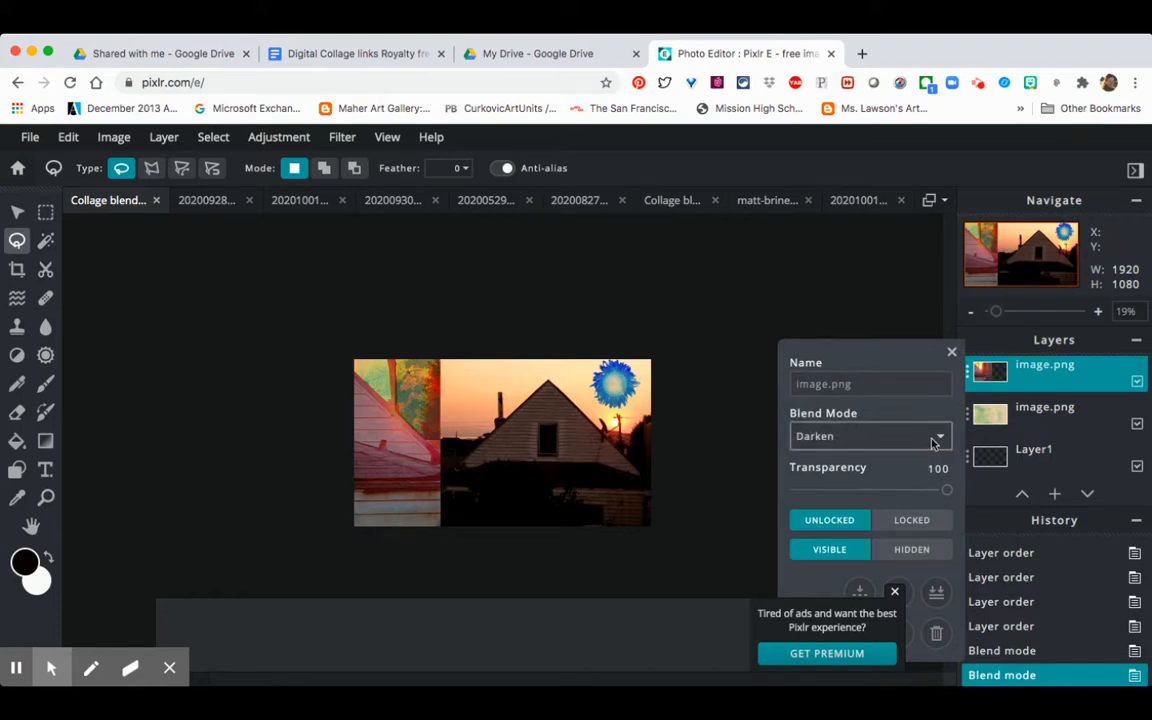
# - Try the Lighten blend mode on the sunset house layer, then set it to Color-burn
pyautogui.scroll(2, 1073, 420)
pyautogui.click(1073, 421)
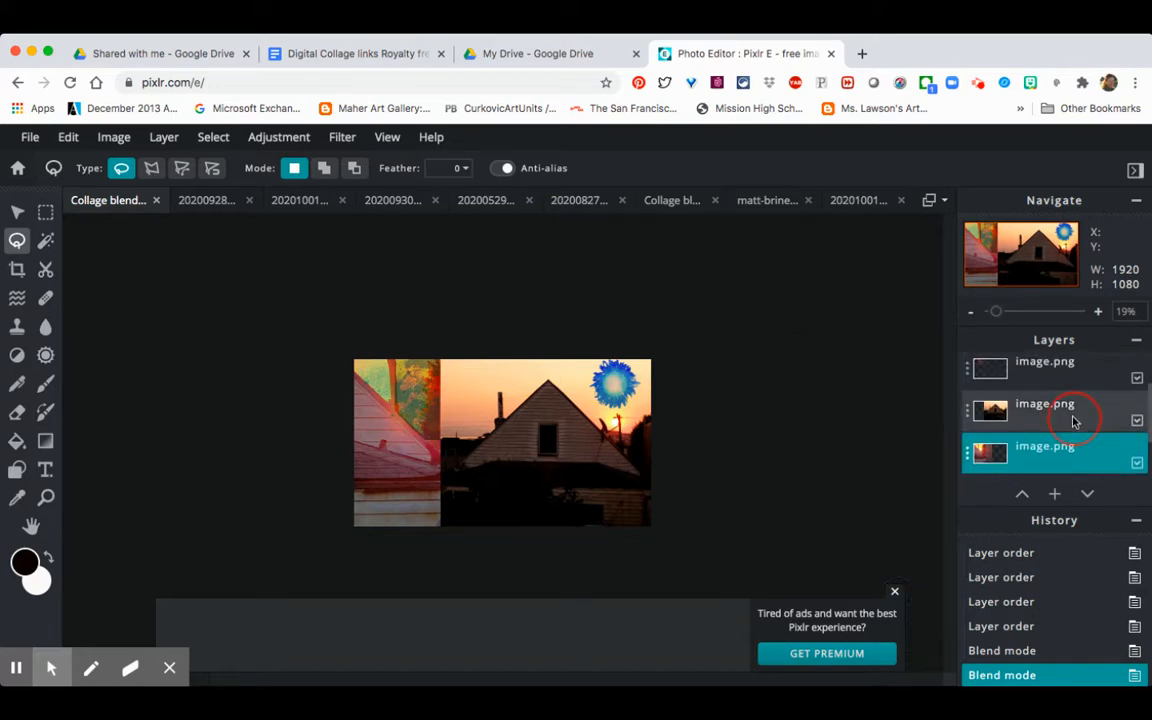
pyautogui.click(1073, 421)
pyautogui.click(968, 410)
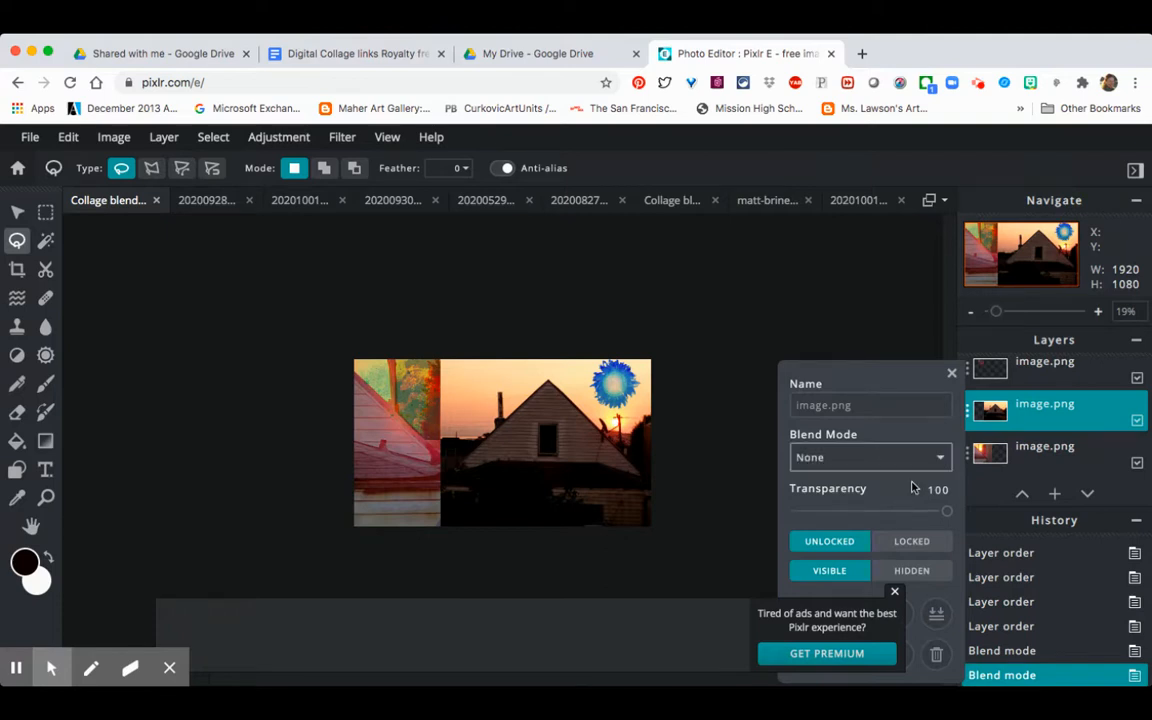
pyautogui.click(908, 532)
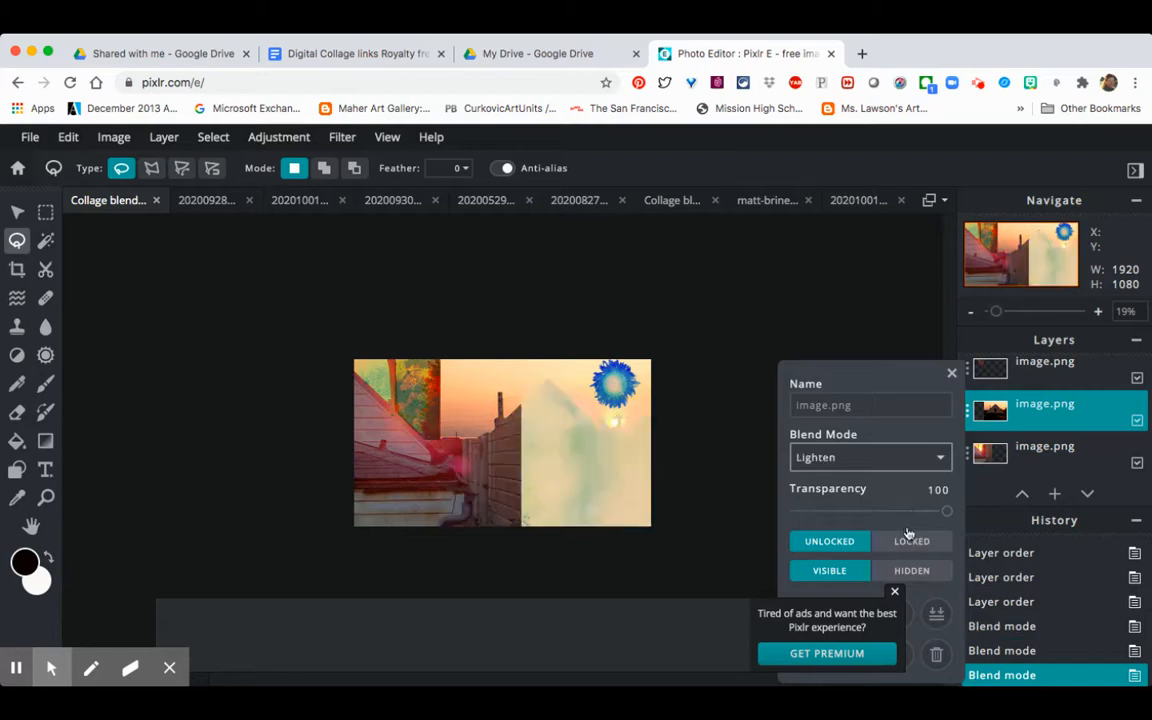
pyautogui.click(934, 459)
pyautogui.click(938, 446)
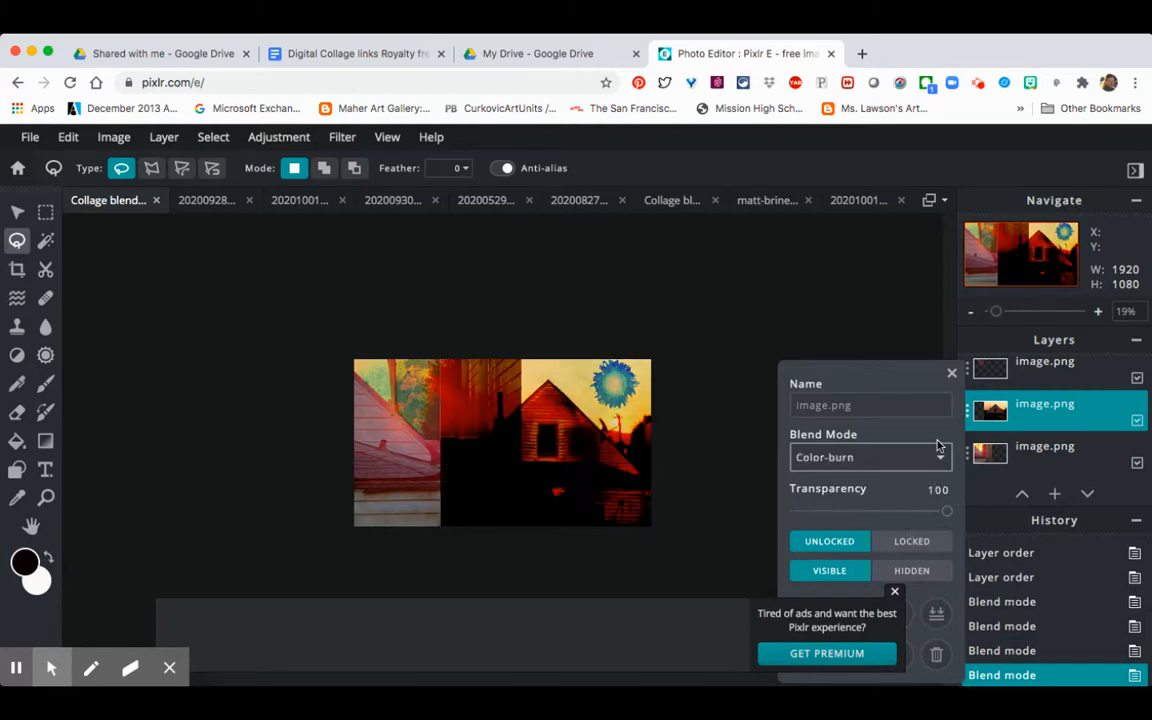
# - Try the Difference blend mode on the sunset house layer, then set it to Exclusion
pyautogui.click(922, 507)
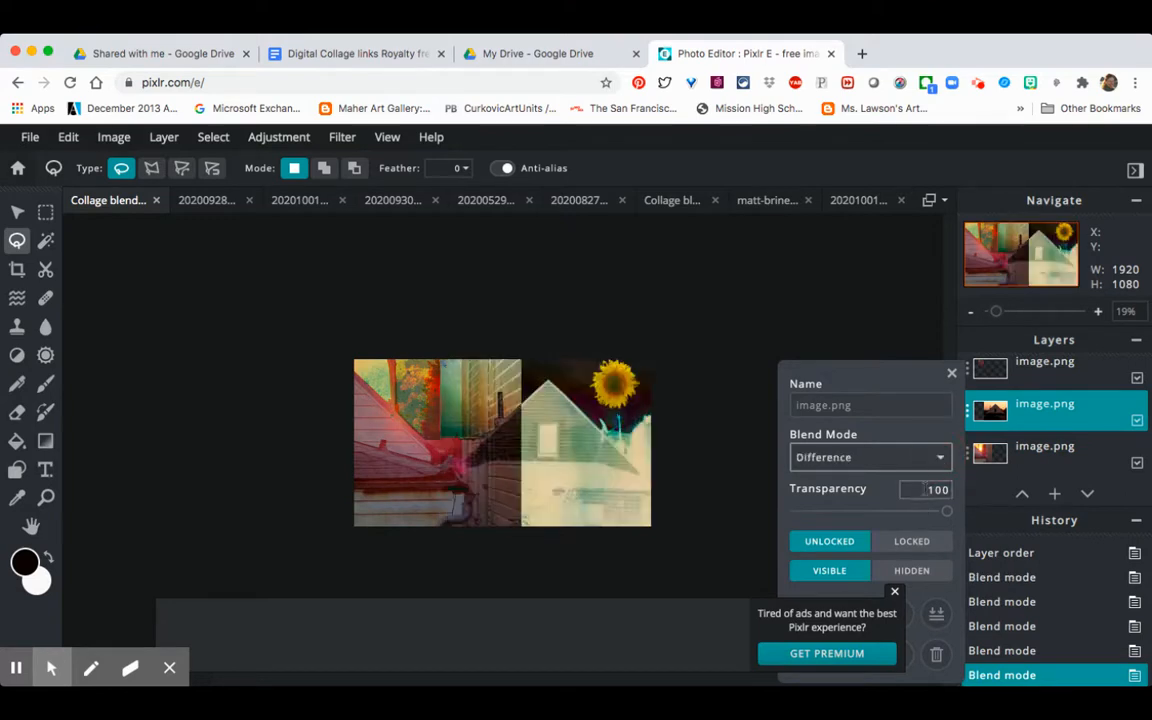
pyautogui.click(932, 473)
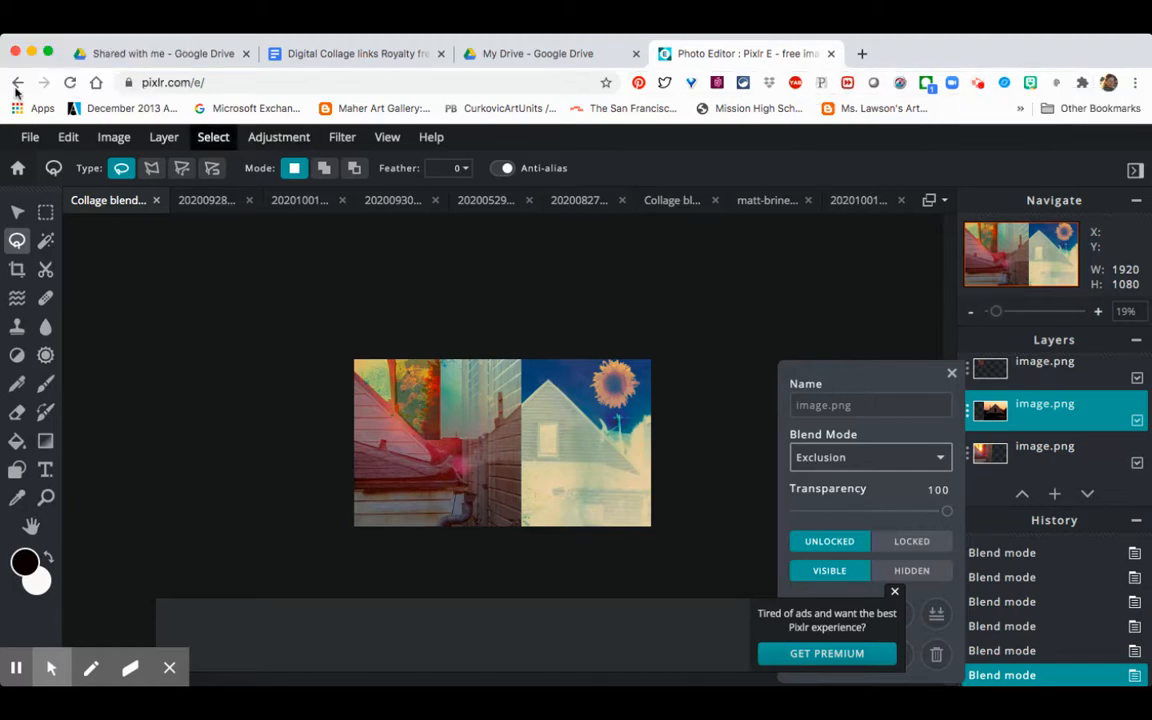
# - Save the collage as a 1920 × 1080 PNG file to the device and deselect the sunset house layer
pyautogui.click(32, 138)
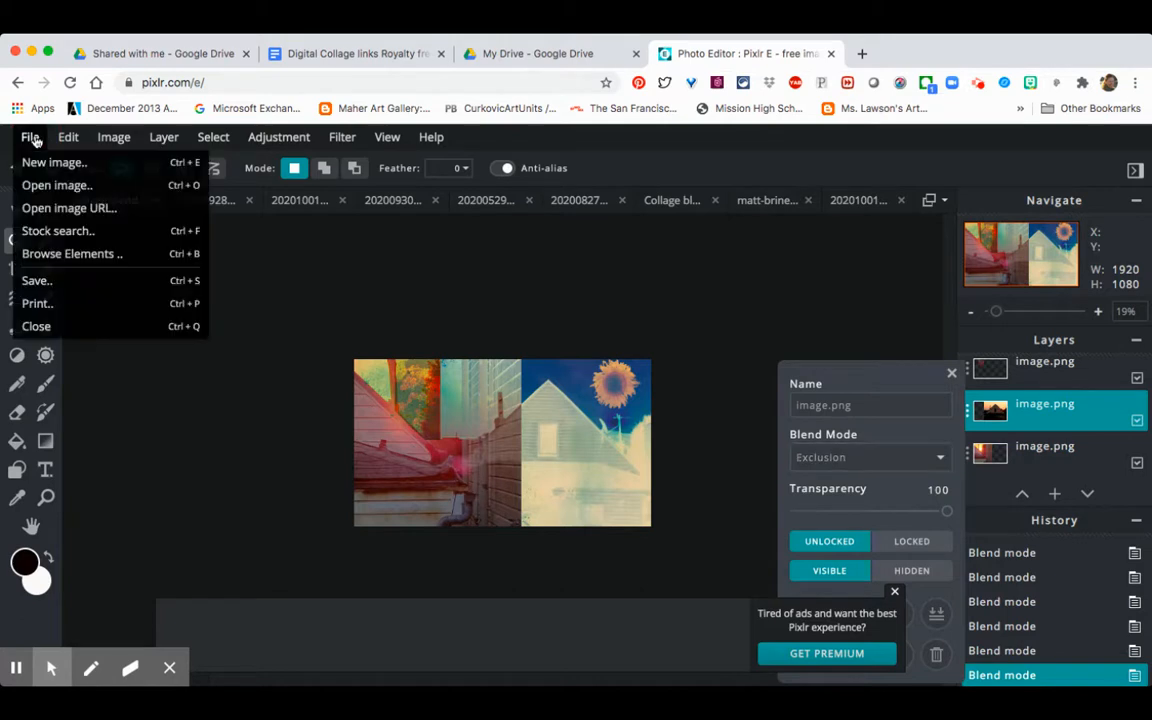
pyautogui.click(65, 279)
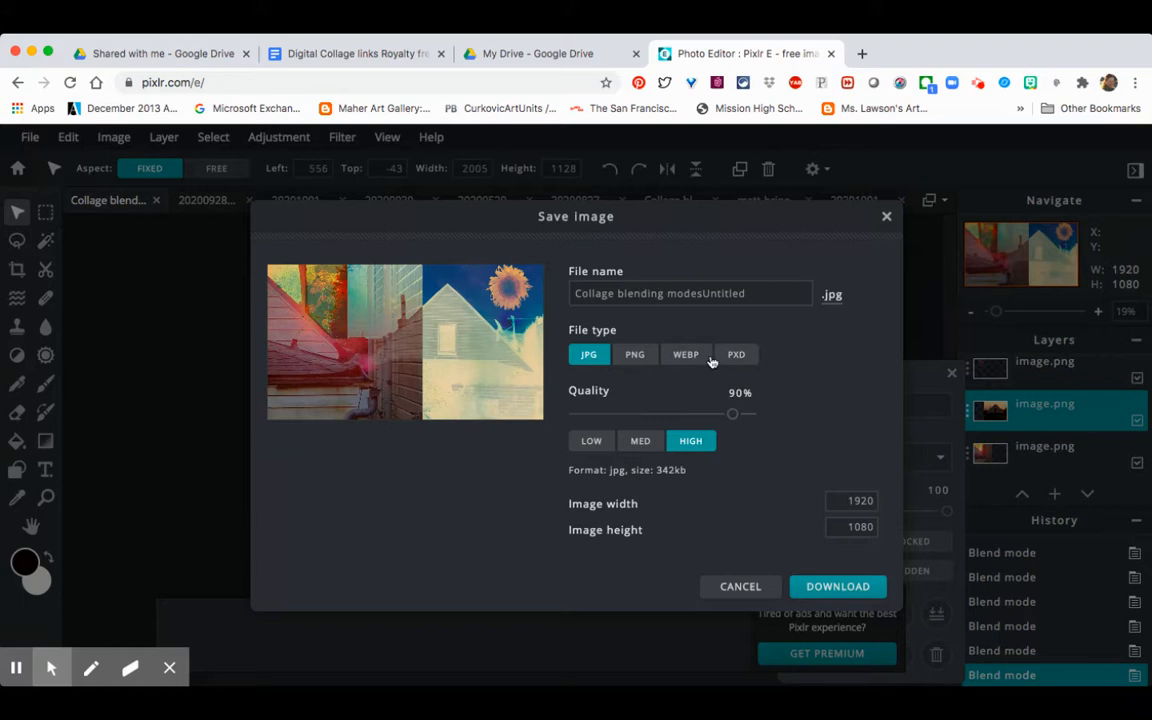
pyautogui.click(638, 357)
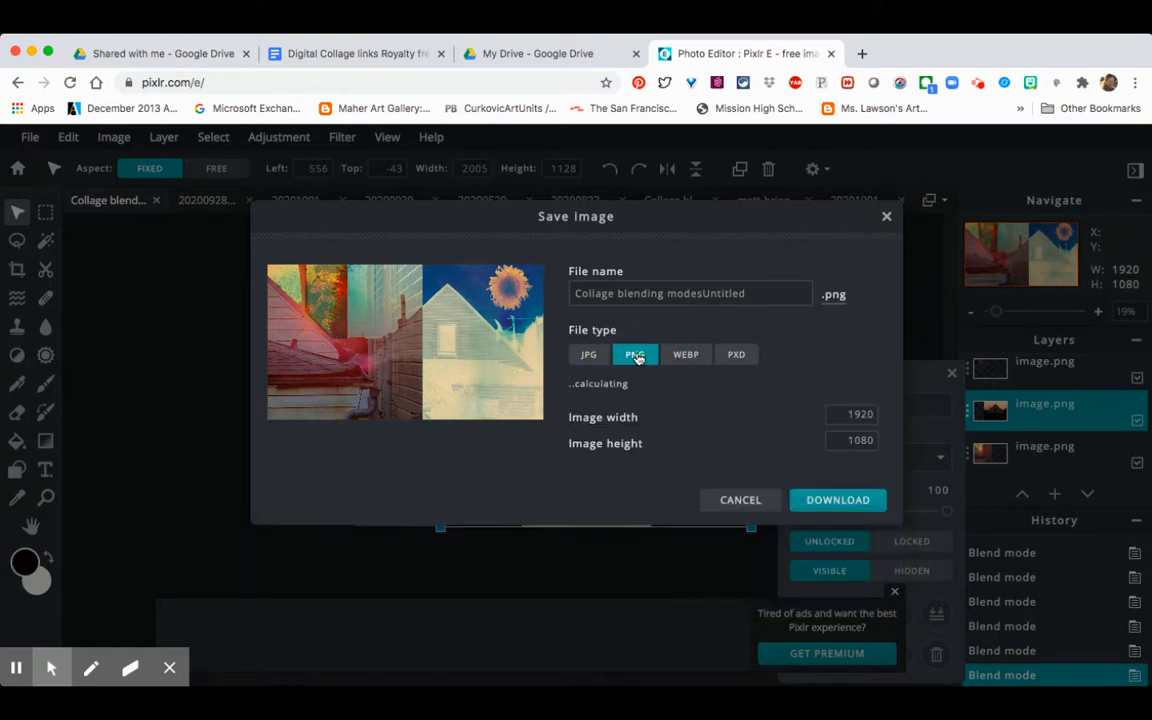
pyautogui.click(836, 501)
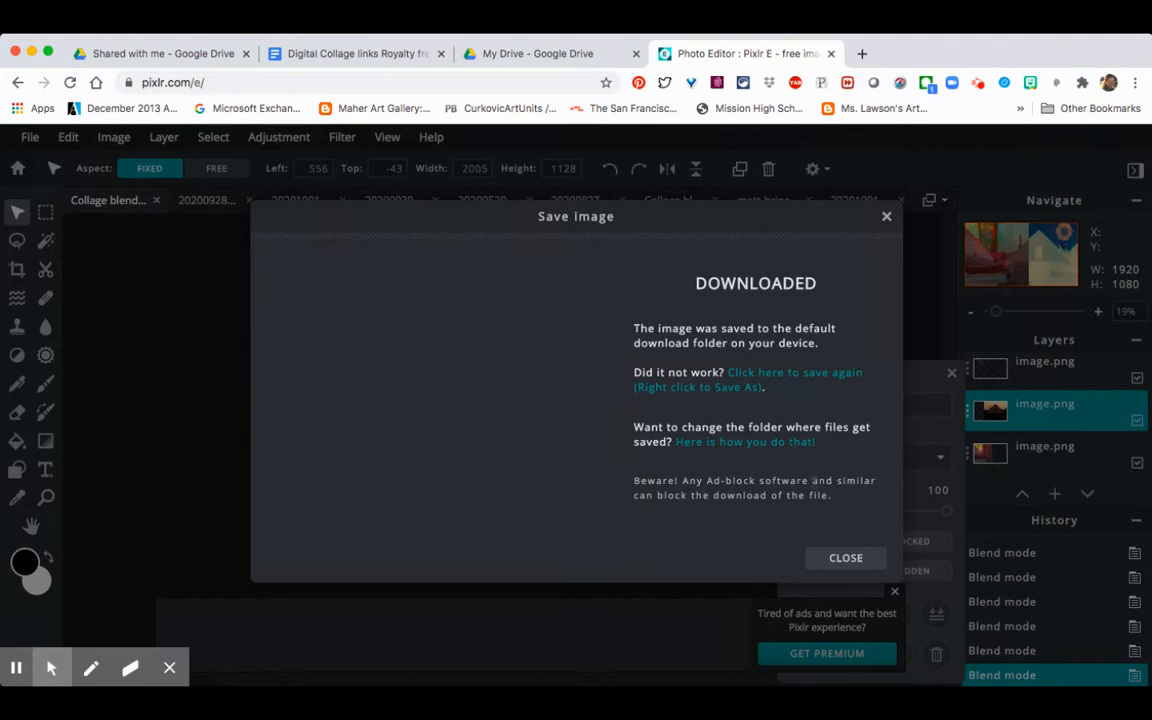
pyautogui.click(838, 558)
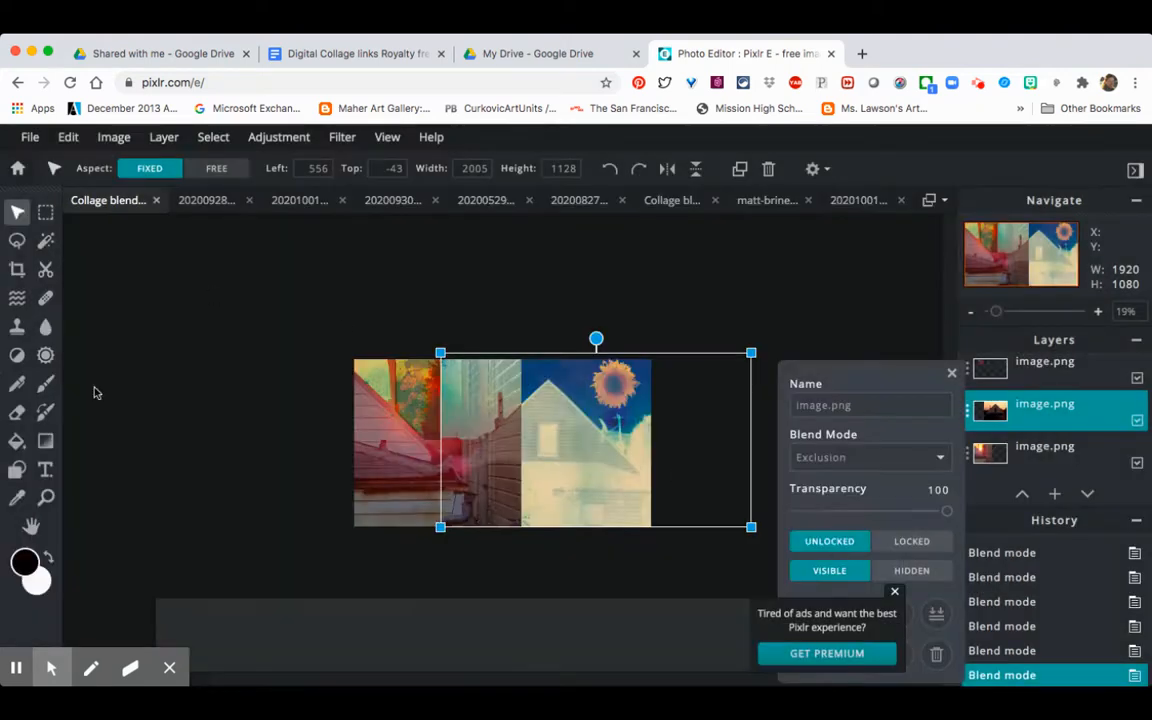
pyautogui.click(250, 314)
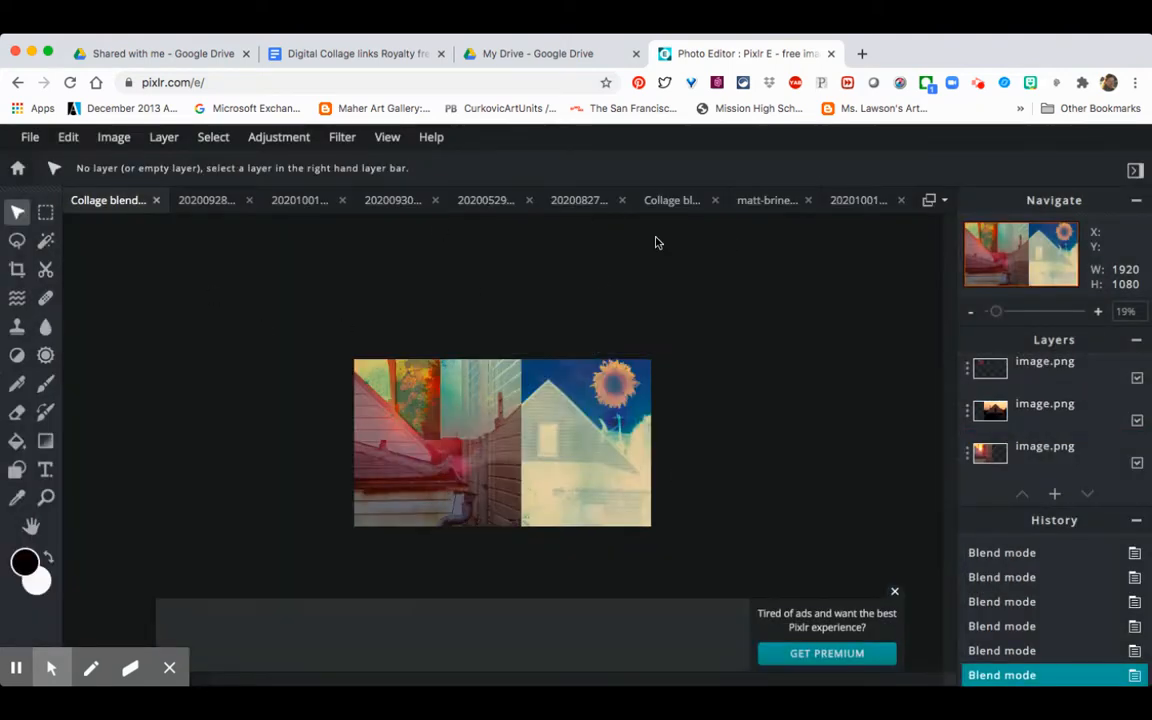